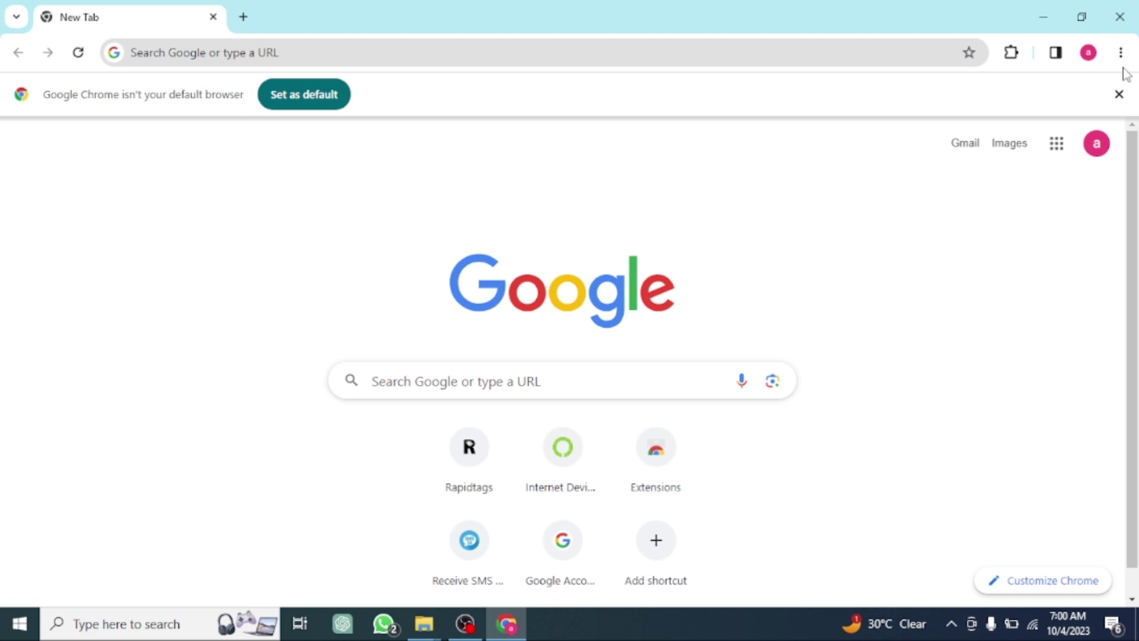
Step: Open the browser's Clear browsing data dialog
click(1120, 55)
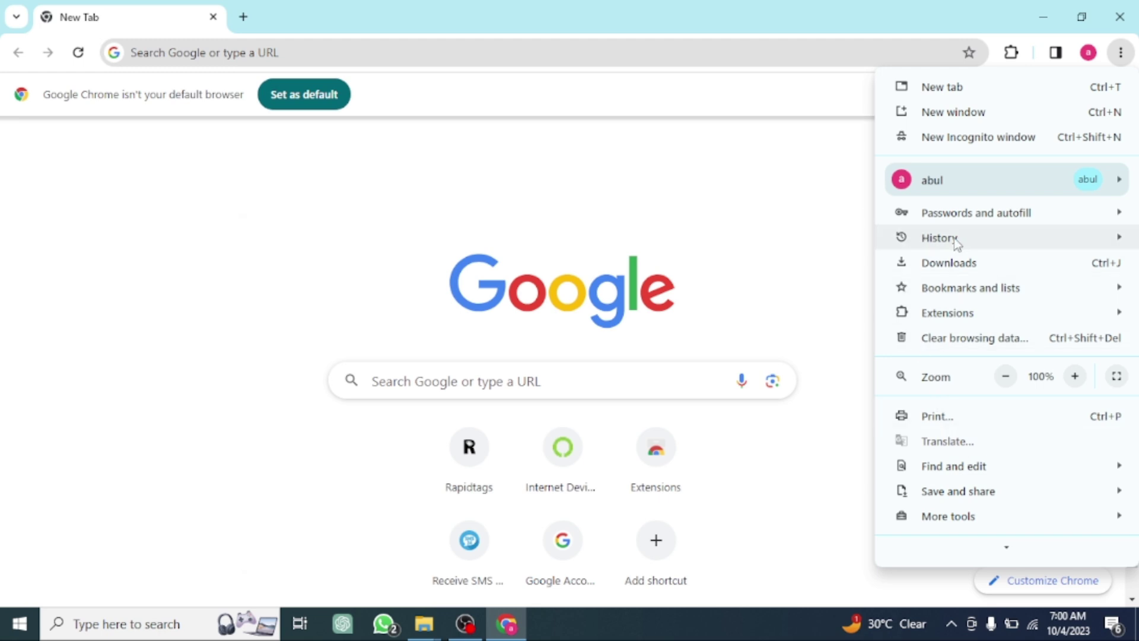
mouse_move(957, 244)
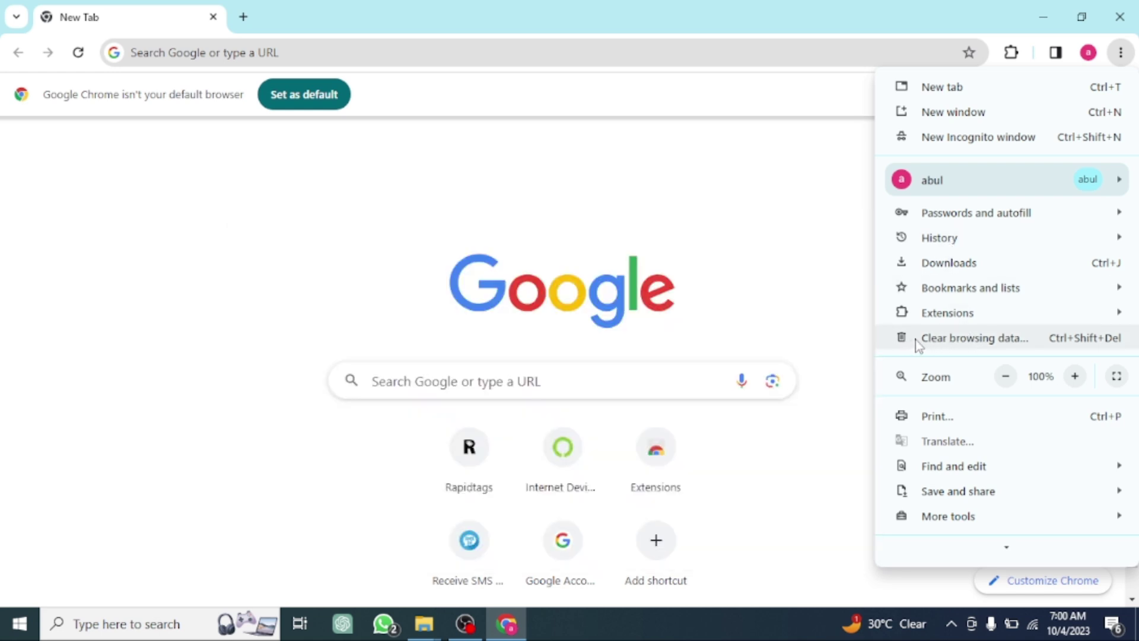
click(954, 341)
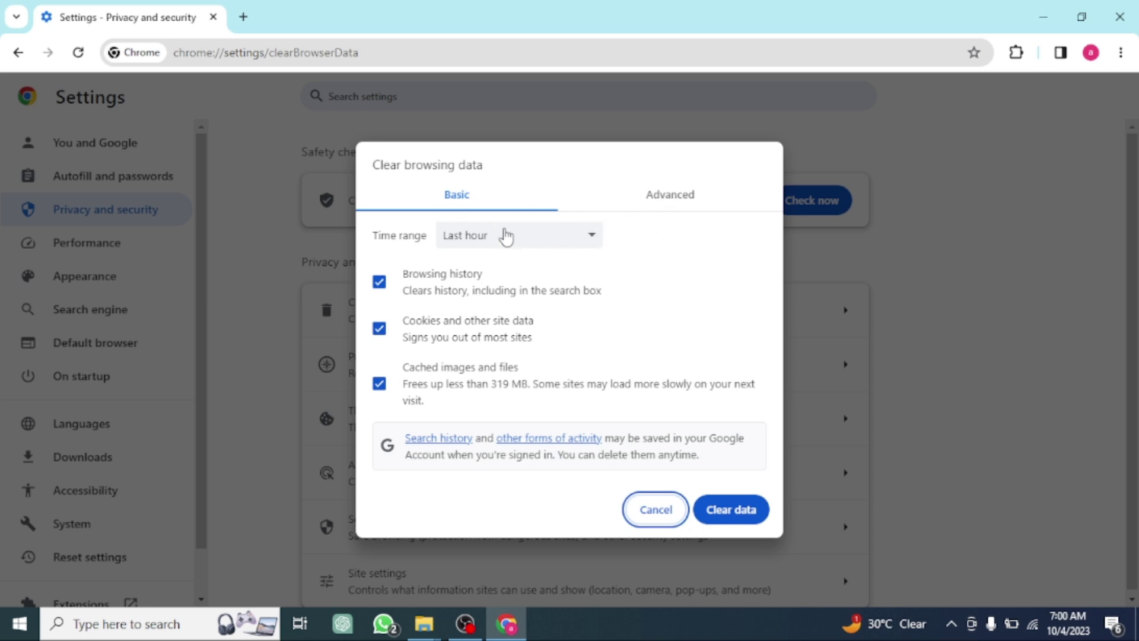
Step: Open the other forms of activity from the Clear browsing data dialog and examine the recorded items on My Google Activity
click(593, 244)
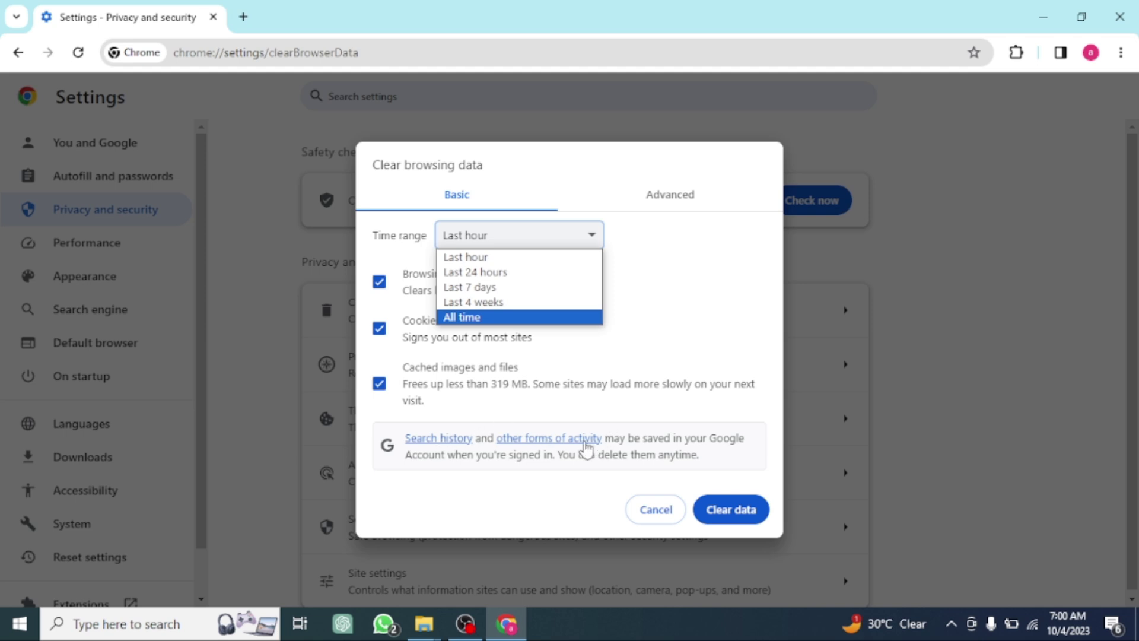
click(472, 443)
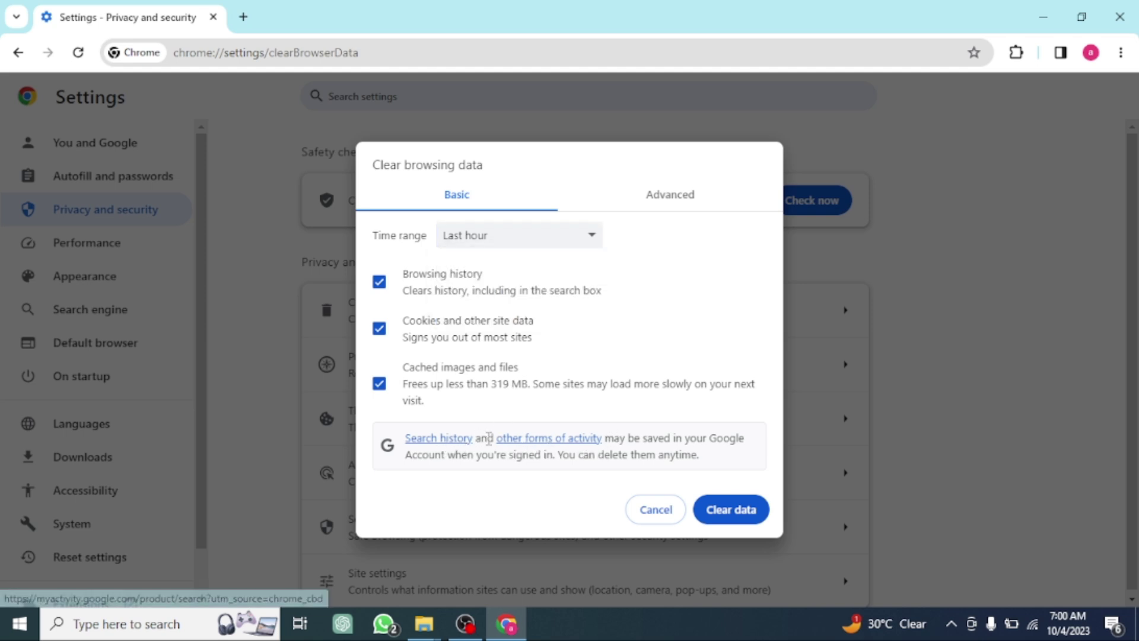
click(562, 438)
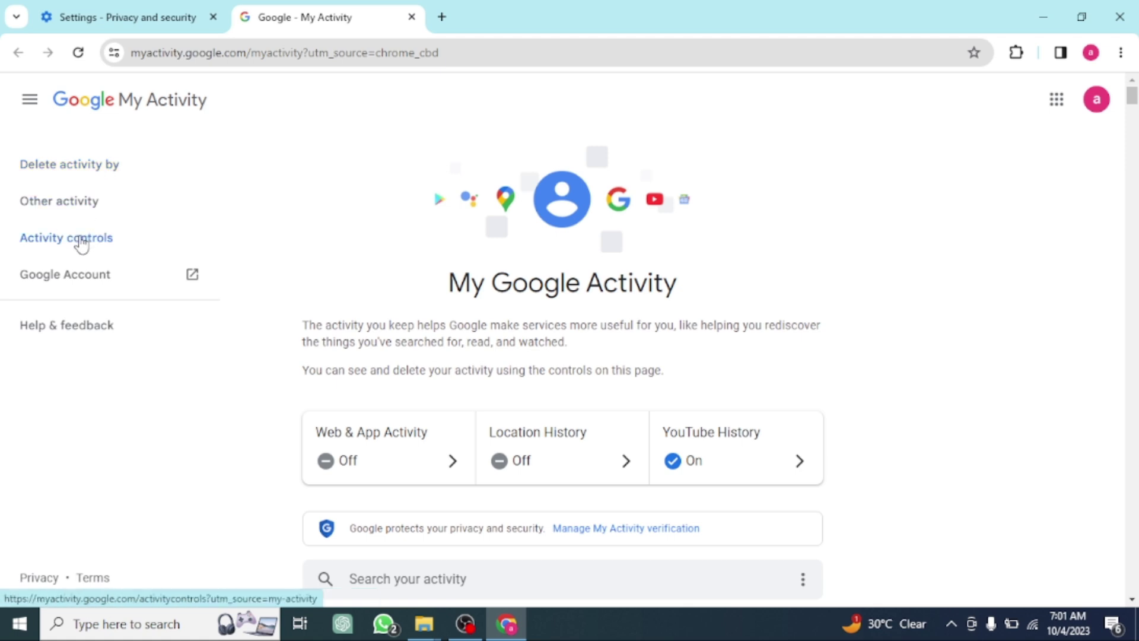
scroll(433, 320, down, 4)
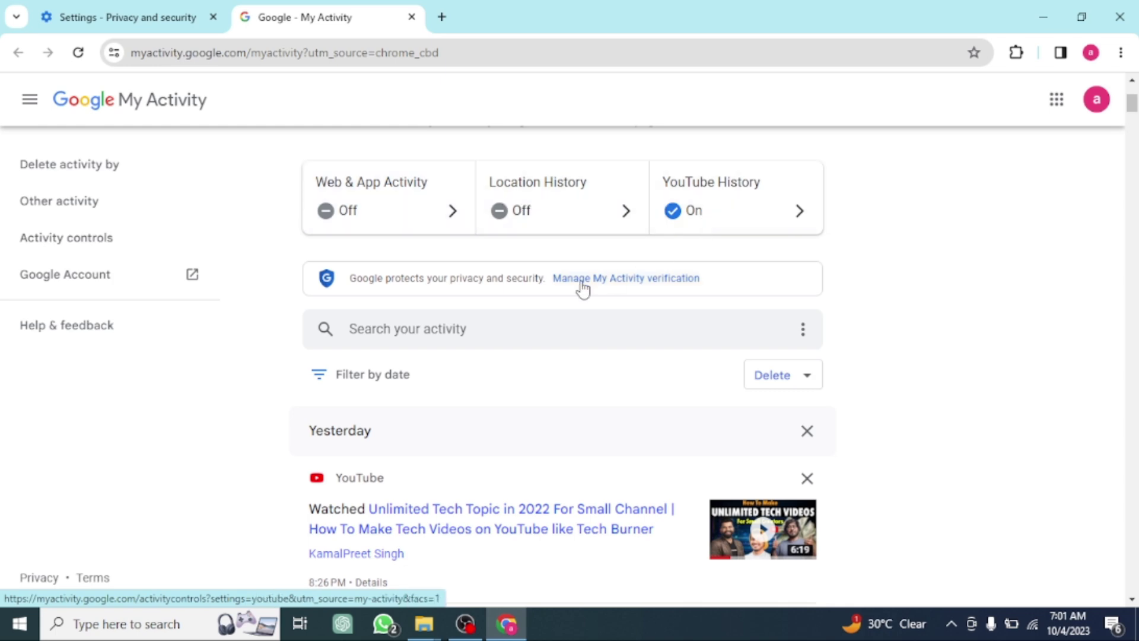
scroll(588, 309, down, 13)
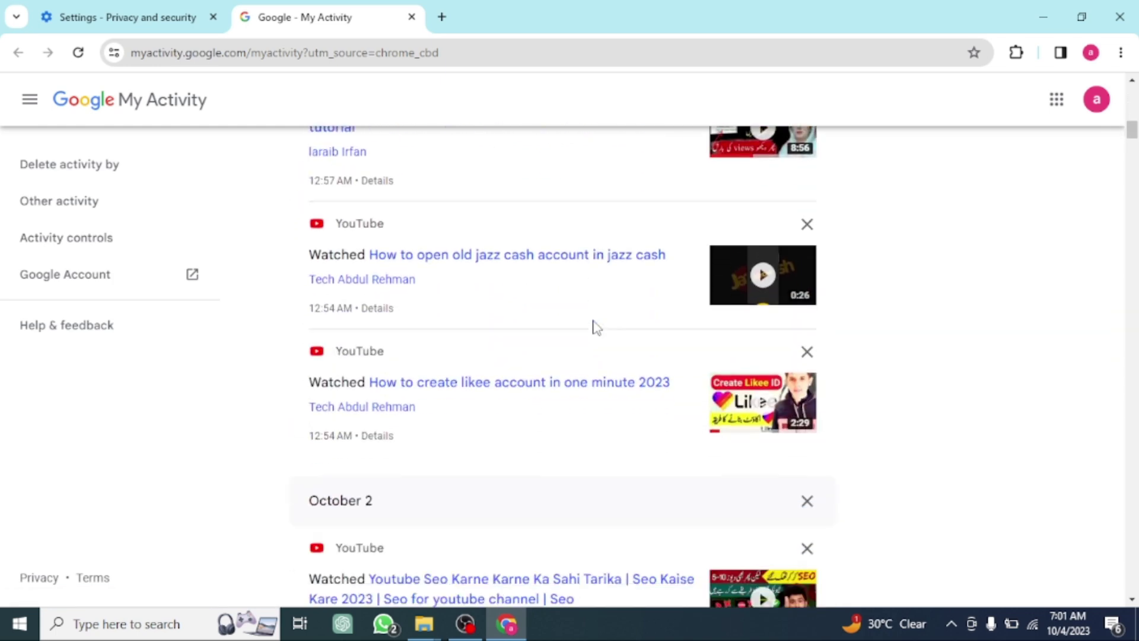
scroll(596, 327, up, 11)
scroll(593, 326, up, 4)
scroll(532, 380, down, 10)
scroll(536, 429, down, 20)
scroll(547, 418, down, 20)
scroll(547, 418, down, 15)
scroll(547, 418, up, 10)
scroll(547, 418, up, 15)
scroll(547, 418, up, 15)
scroll(547, 418, up, 15)
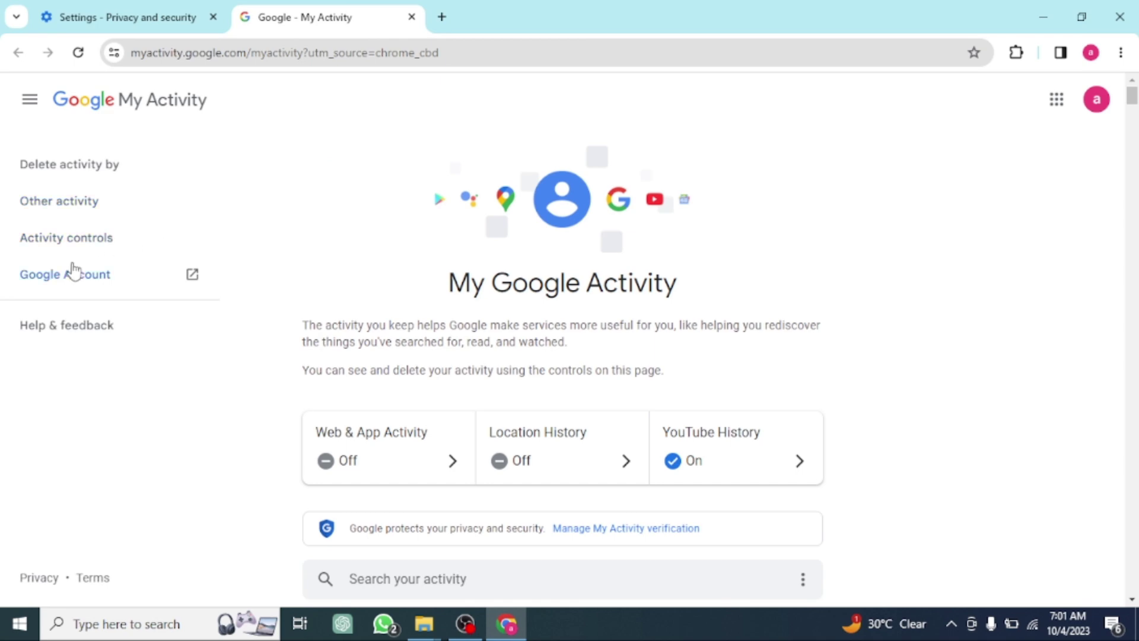
Step: Review the Web & App Activity, Location History and YouTube History sections in Activity controls, and return to My Google Activity
click(66, 240)
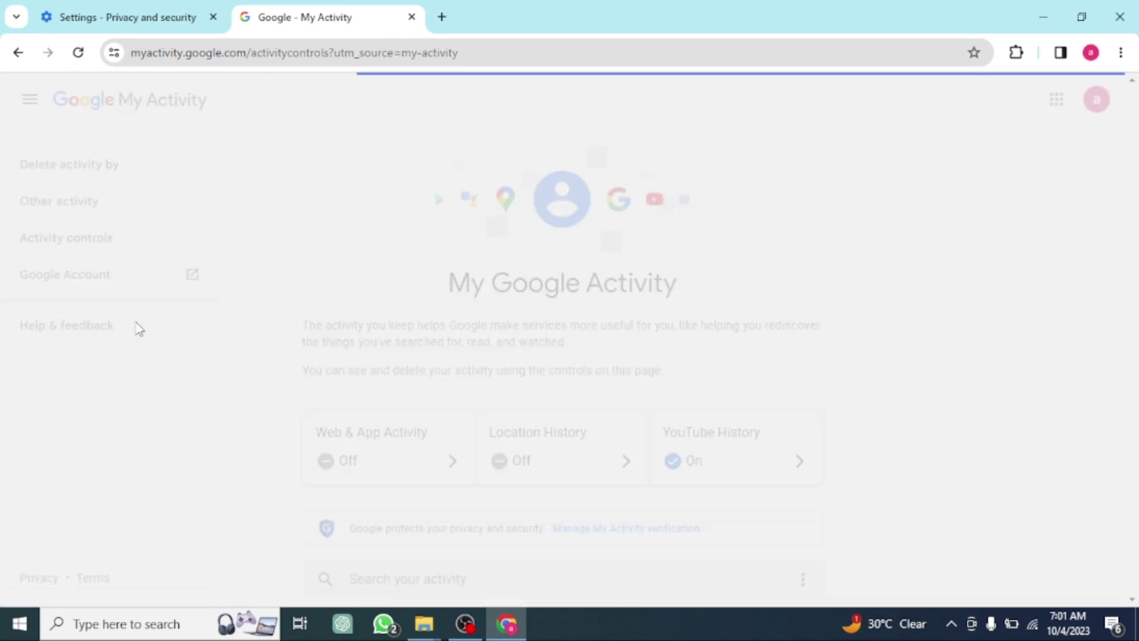
scroll(326, 401, down, 5)
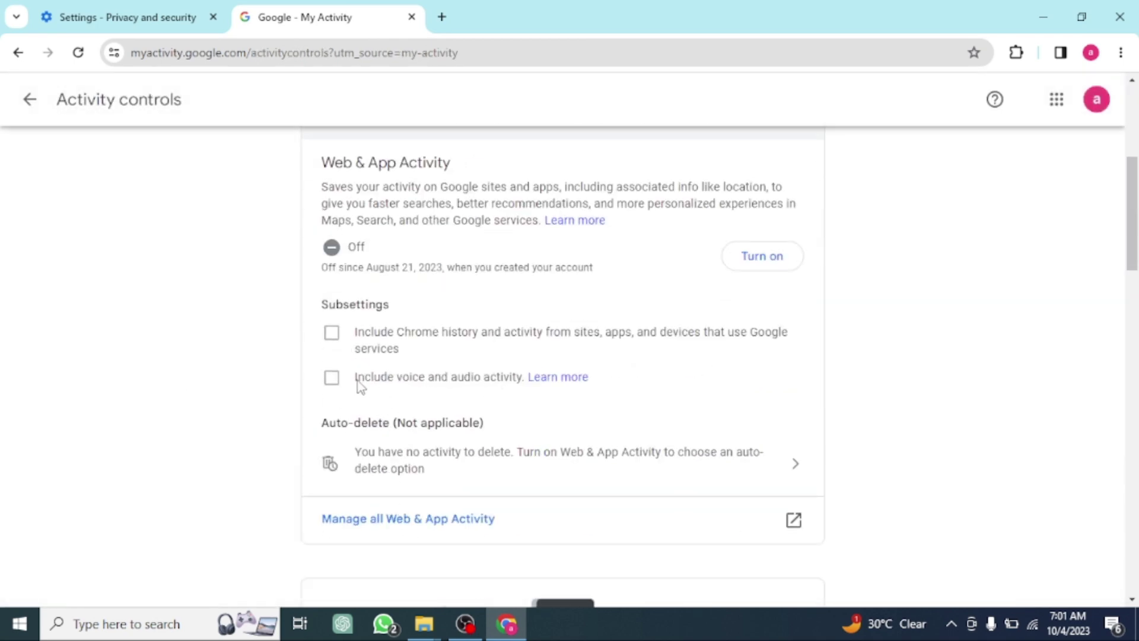
scroll(542, 382, down, 15)
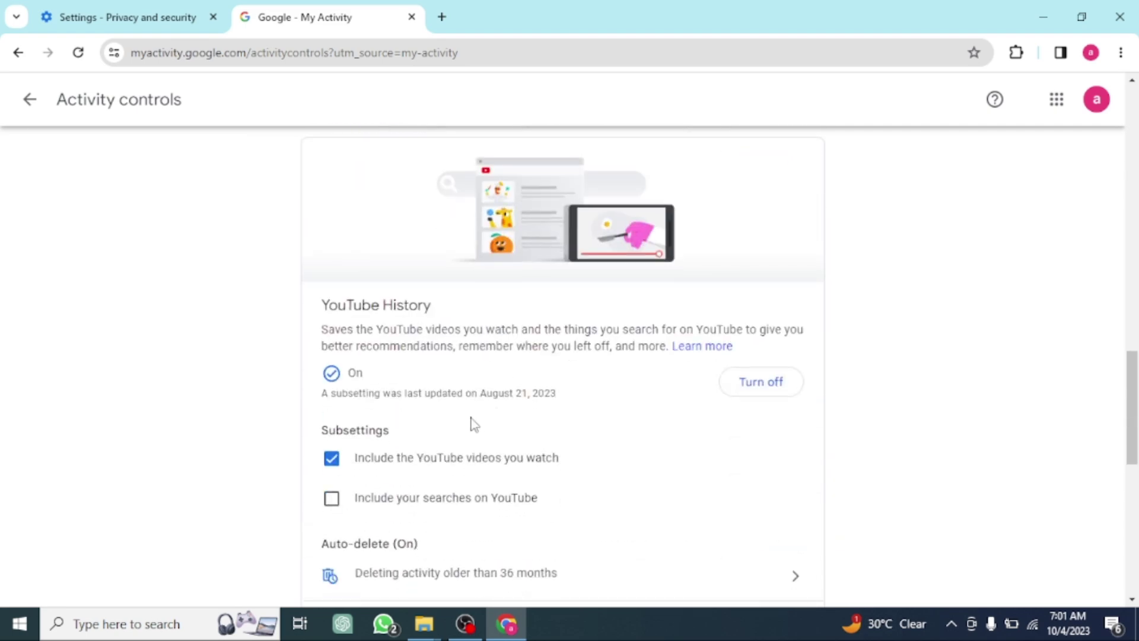
scroll(475, 424, down, 6)
scroll(472, 427, up, 15)
scroll(479, 382, up, 1)
scroll(469, 389, down, 7)
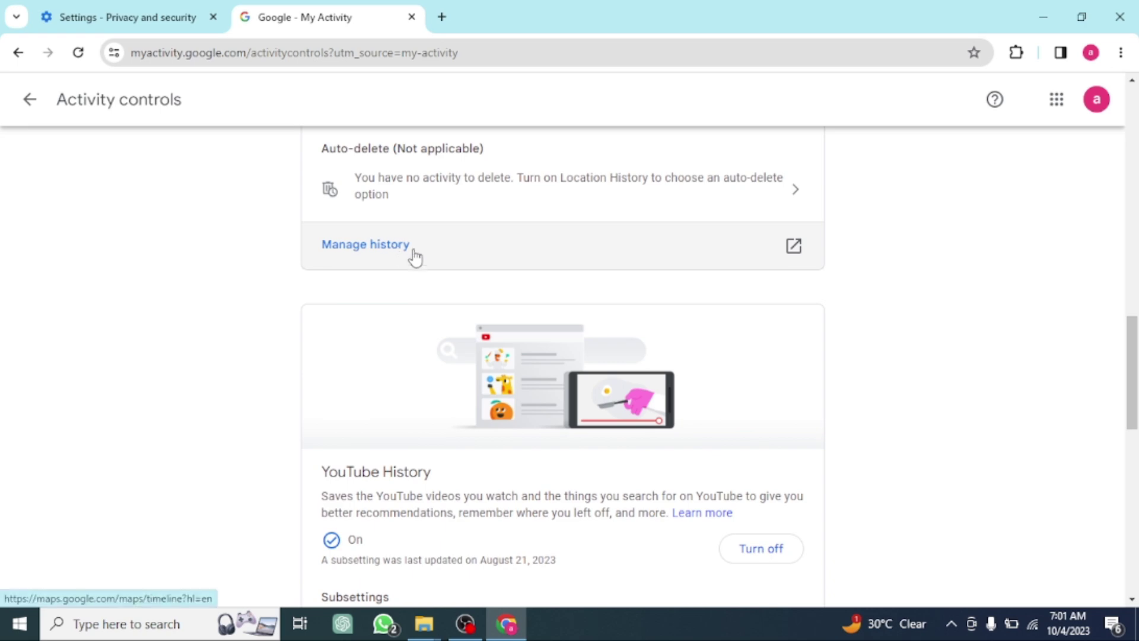
scroll(397, 272, up, 15)
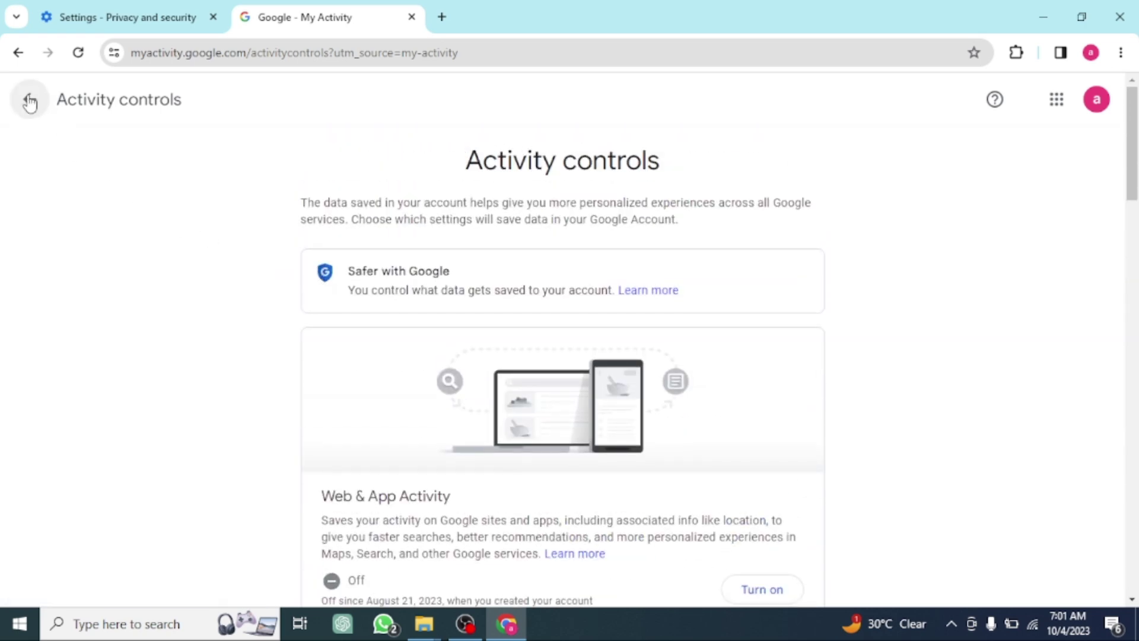
click(29, 102)
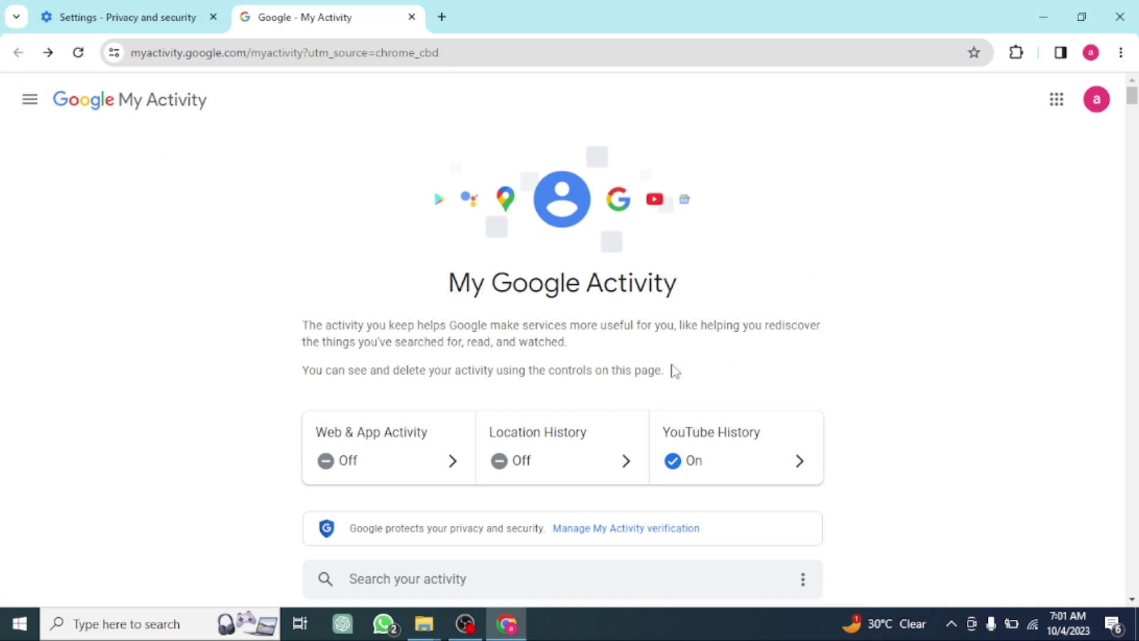
Step: View the My Activity verification options, cancel them, and close the My Activity page
scroll(667, 365, down, 1)
click(603, 447)
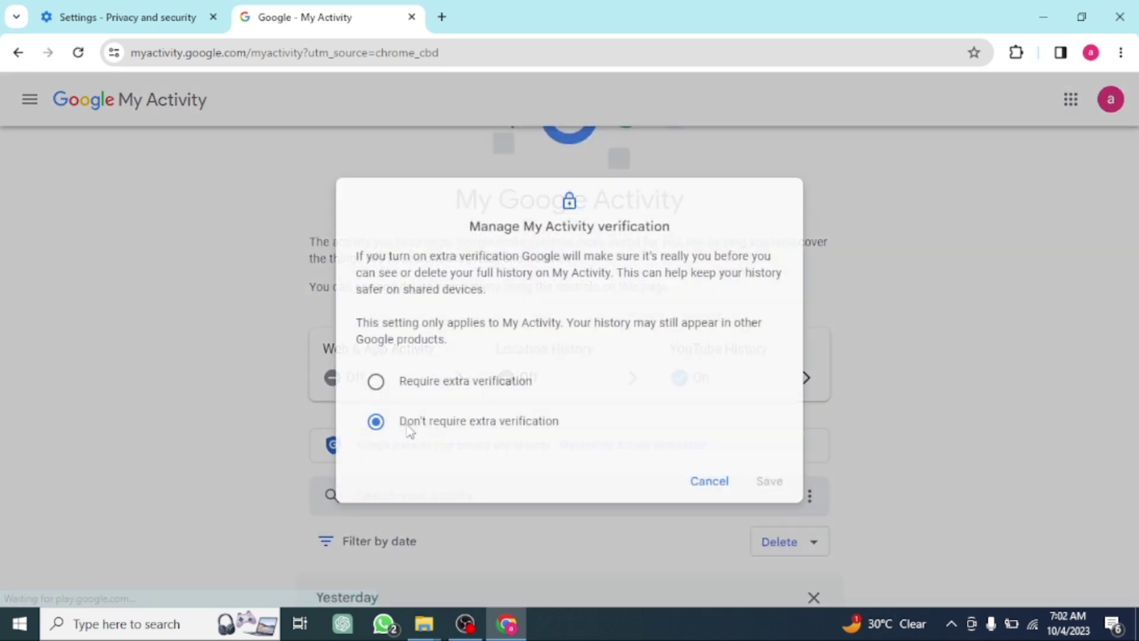
click(709, 481)
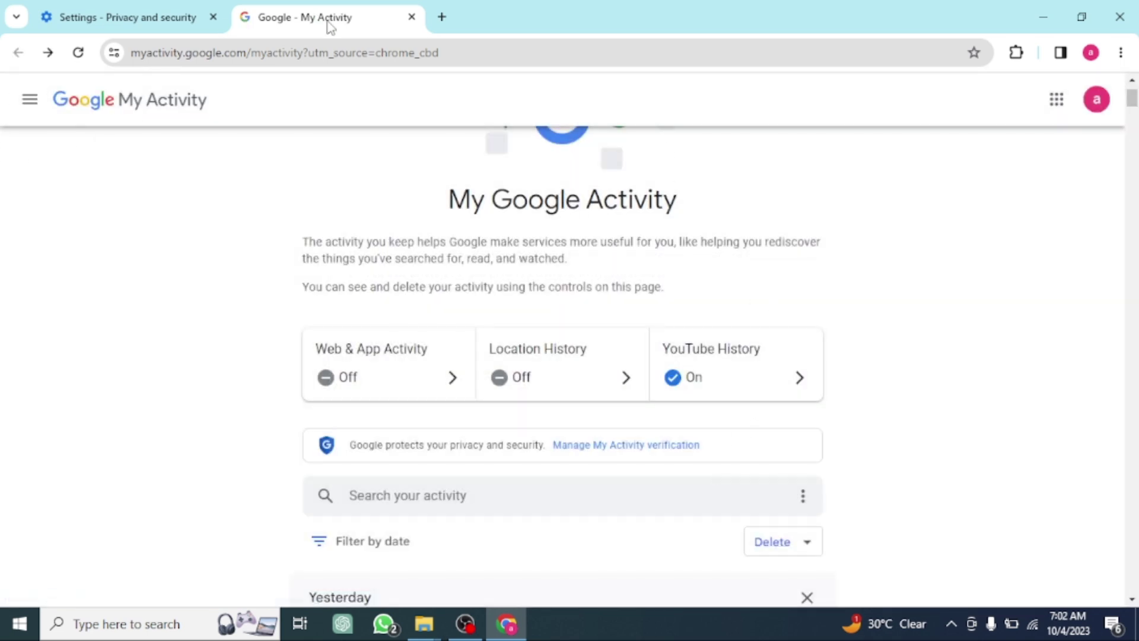
click(412, 17)
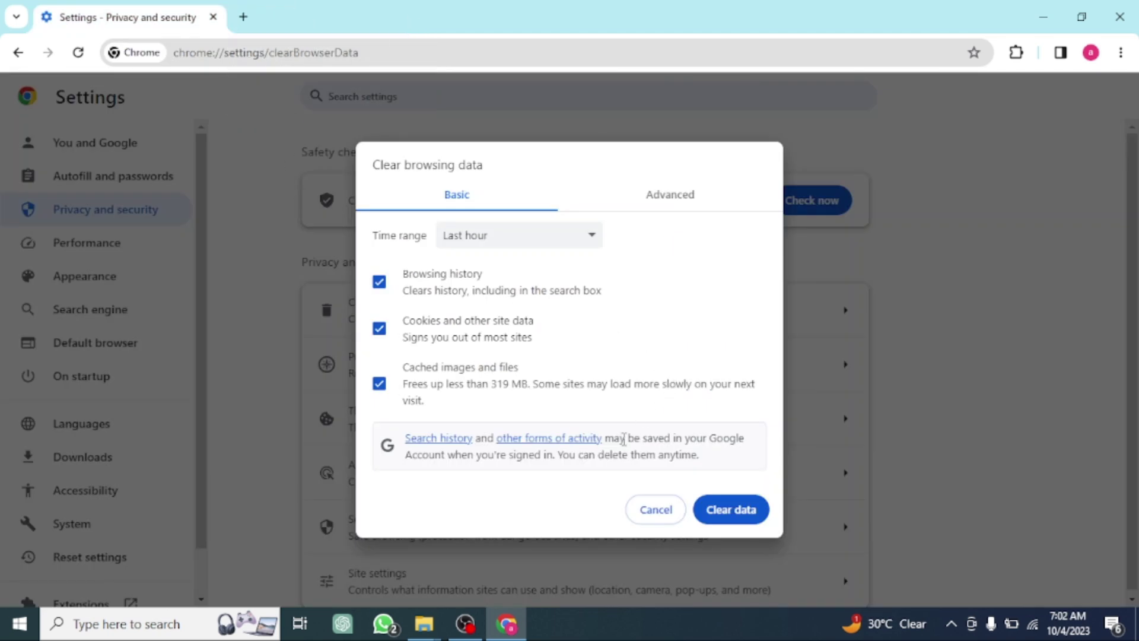
Step: Open the search history from the Clear browsing data dialog and examine the visited sites in its related Chrome History
click(448, 439)
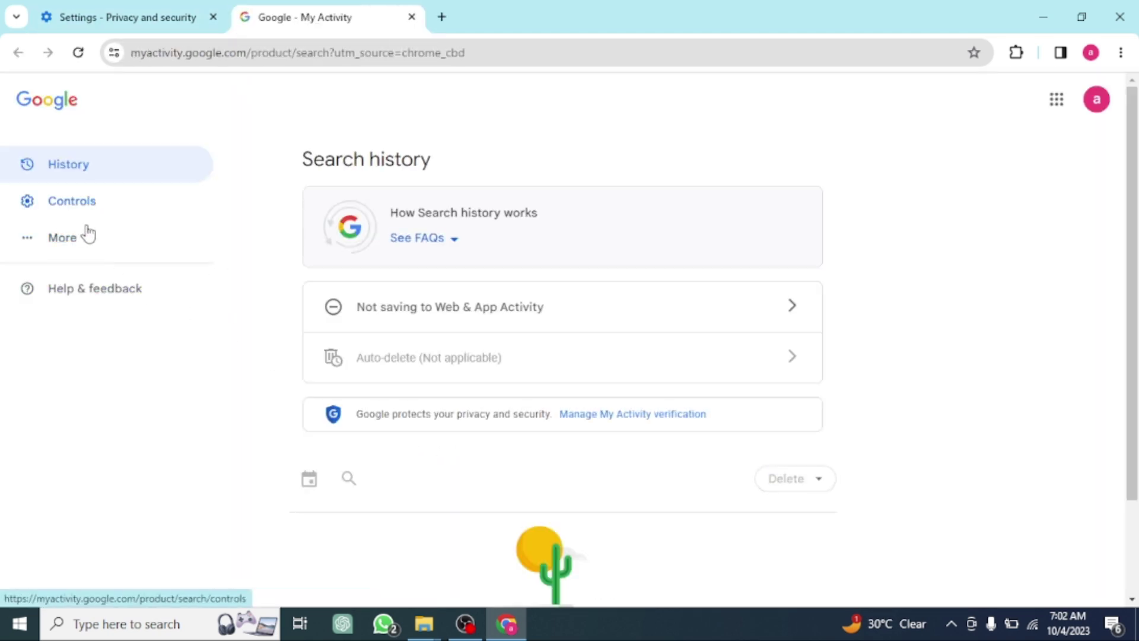
click(61, 241)
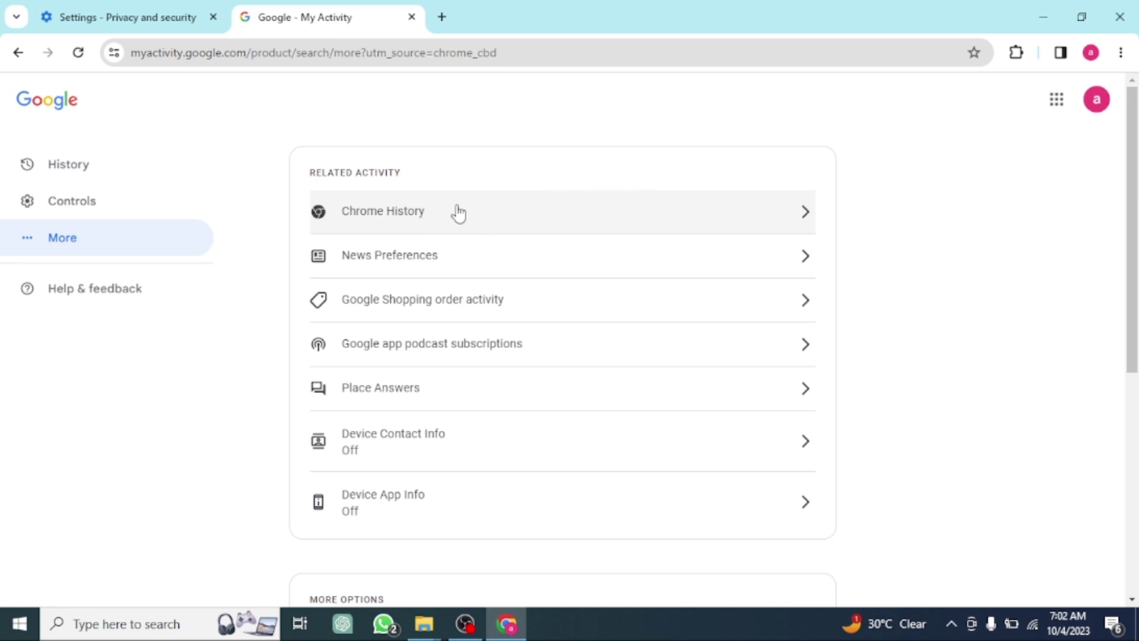
click(560, 215)
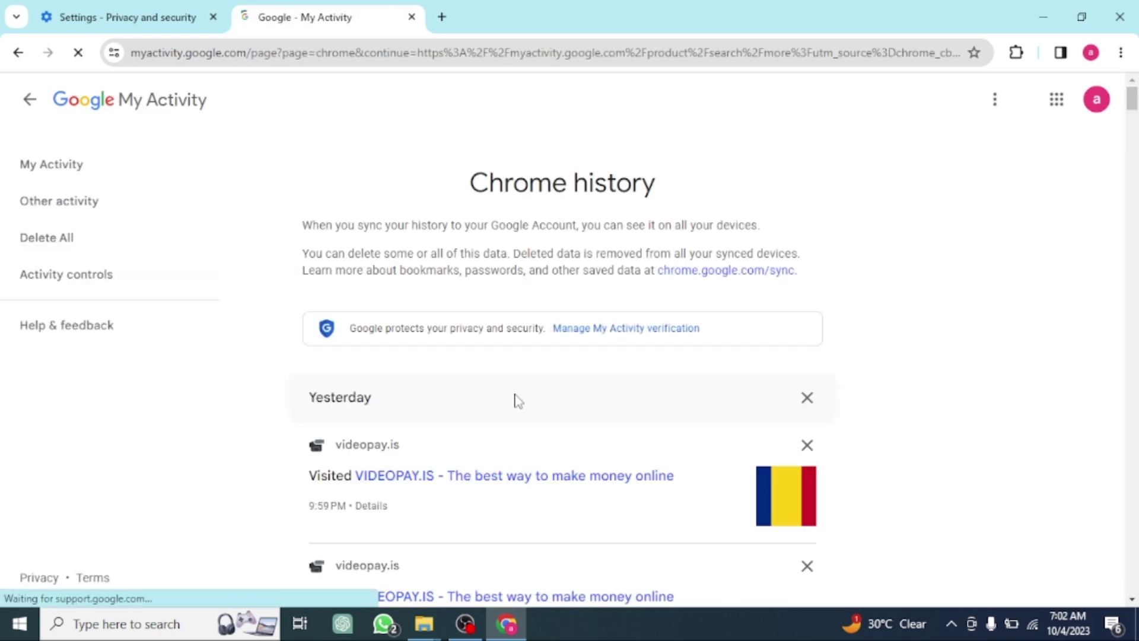
scroll(522, 399, down, 5)
scroll(532, 403, down, 10)
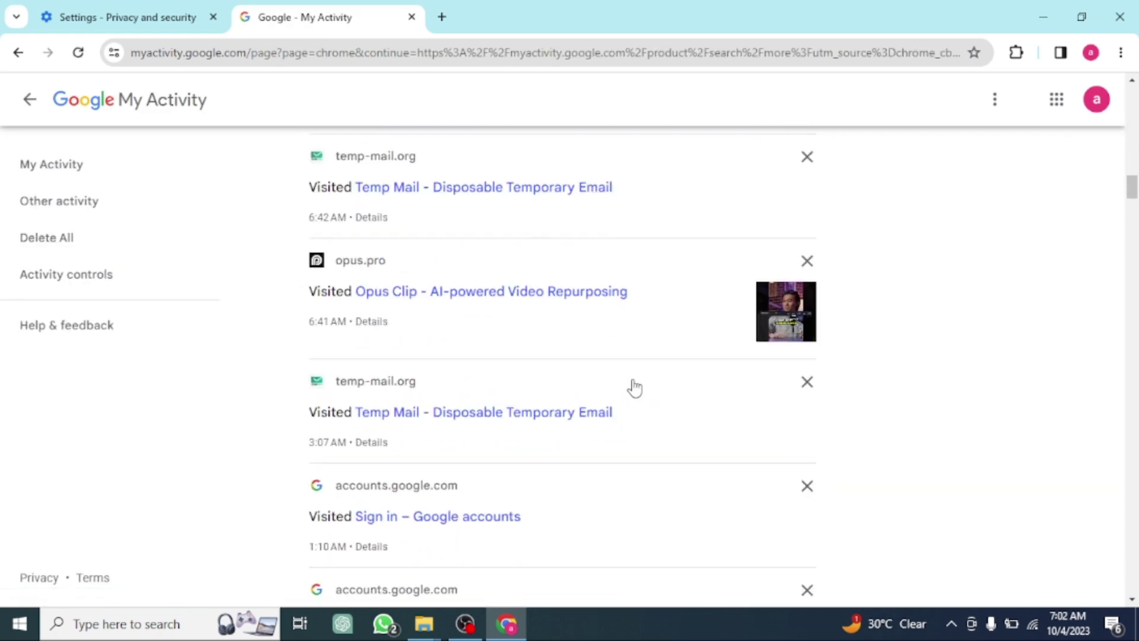
scroll(638, 386, up, 15)
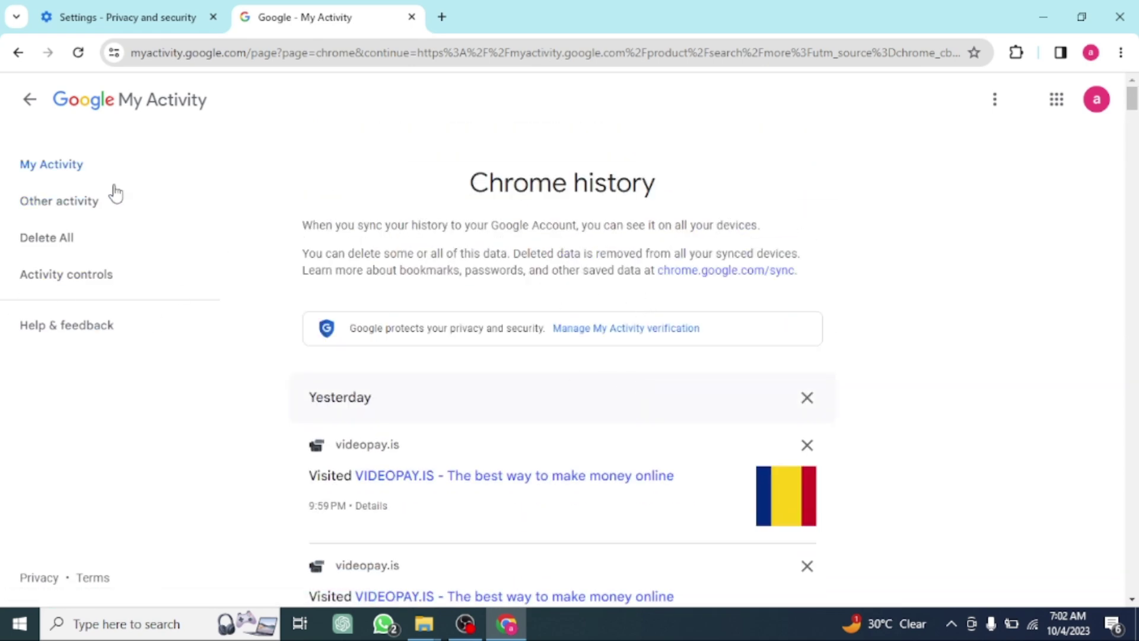
Step: Look through the services listed under Other activity and return to the Chrome history page
click(57, 204)
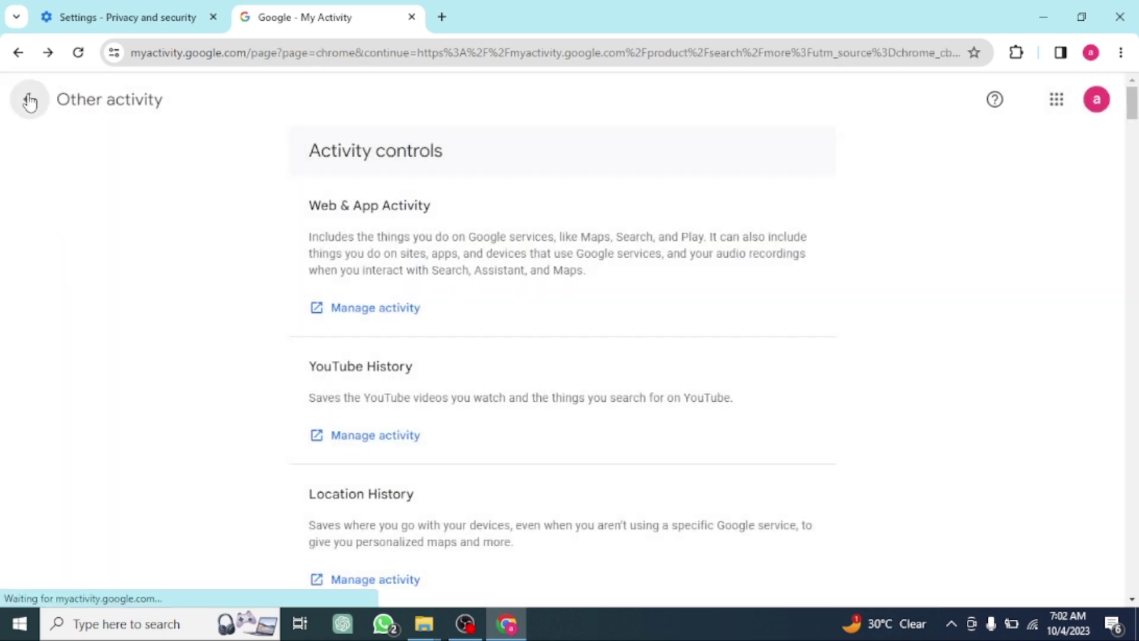
click(28, 99)
click(59, 205)
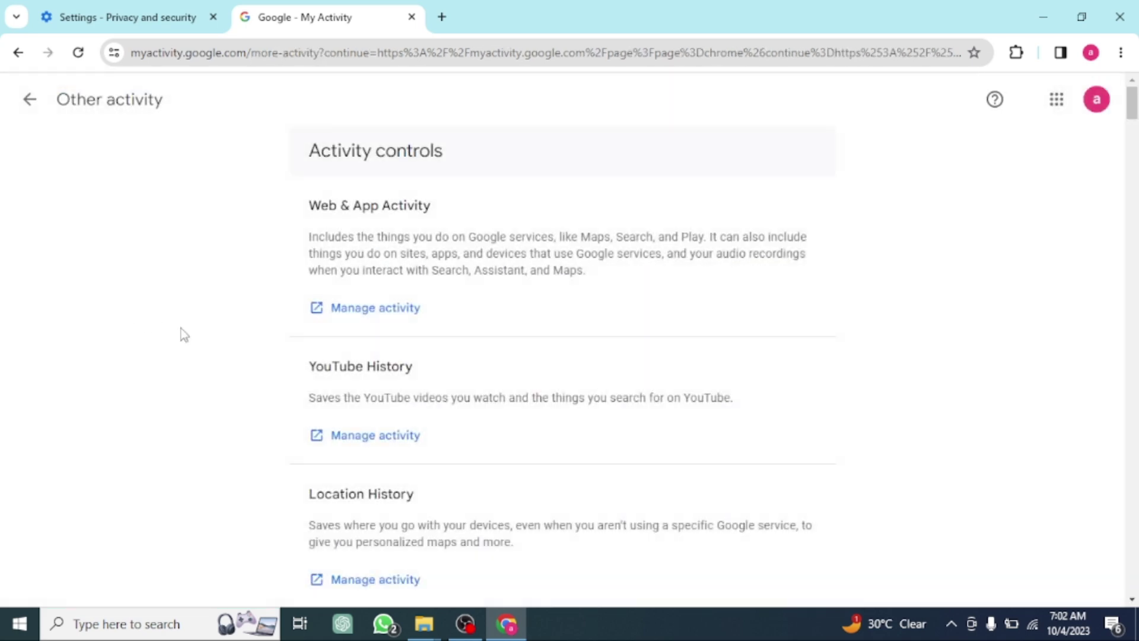
scroll(343, 320, down, 7)
scroll(345, 313, down, 3)
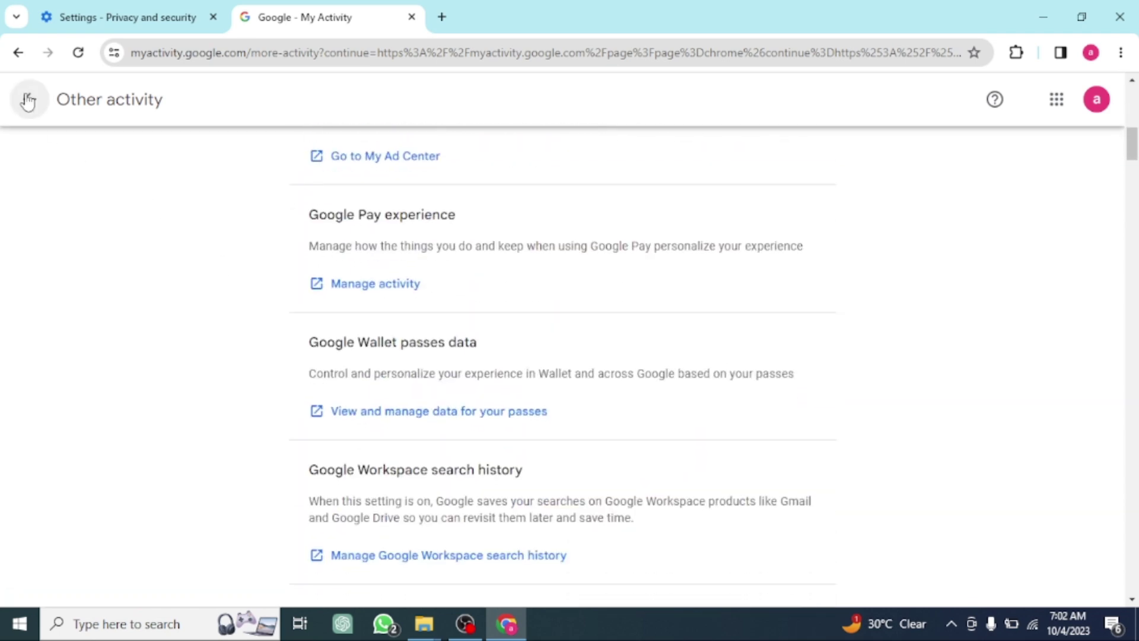
click(28, 99)
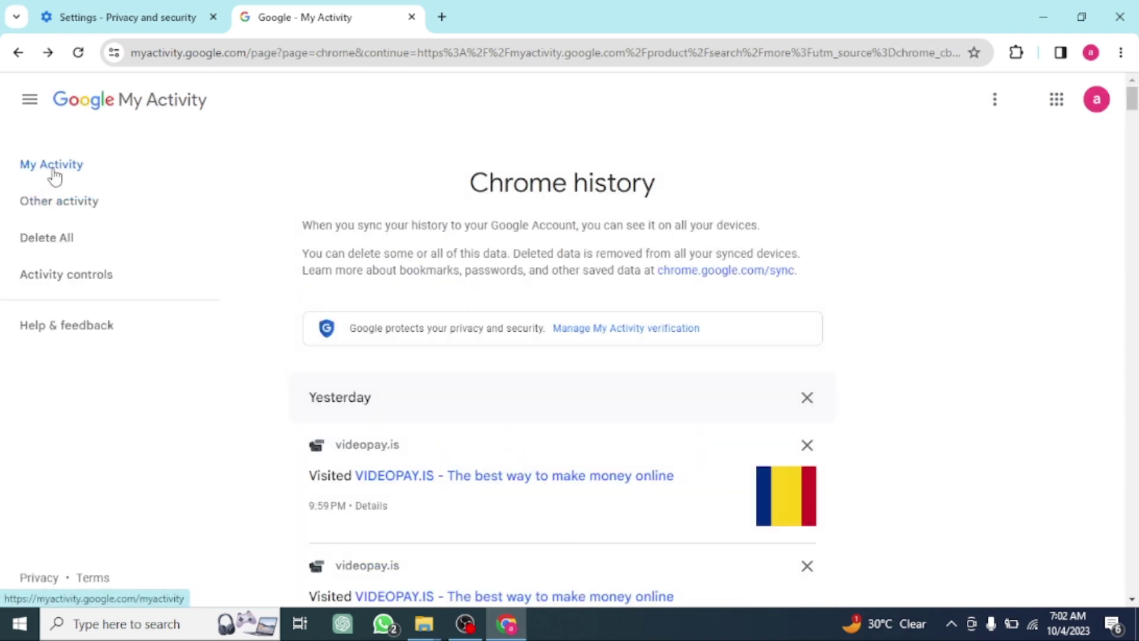
Step: View the My Activity overview and the Google Account home page, and close the account page
click(51, 166)
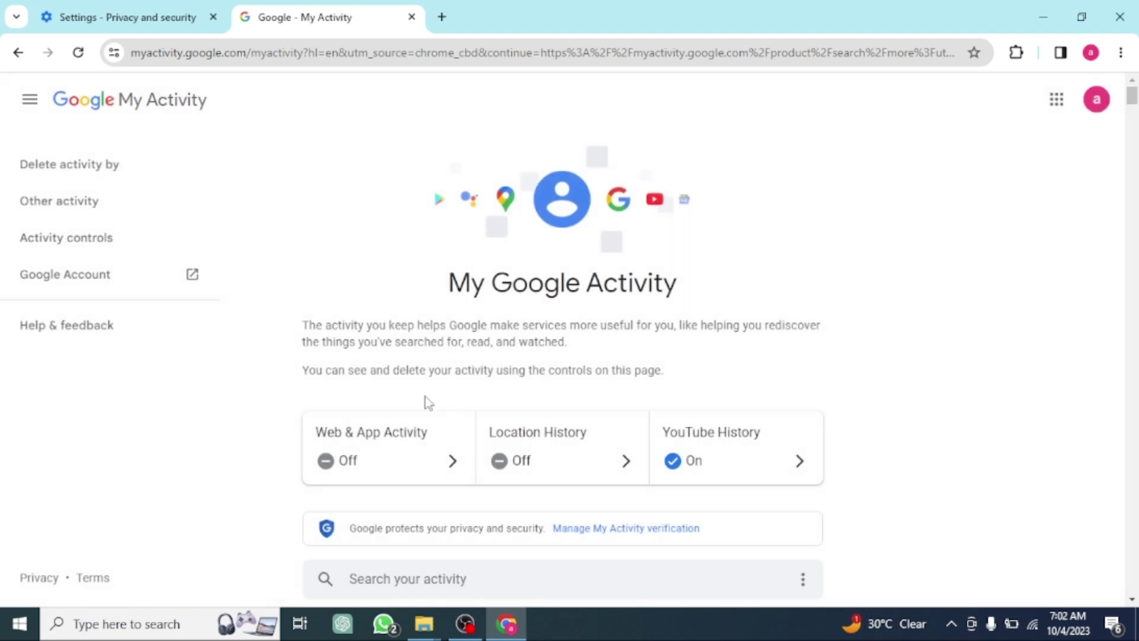
scroll(458, 397, down, 10)
scroll(247, 275, up, 10)
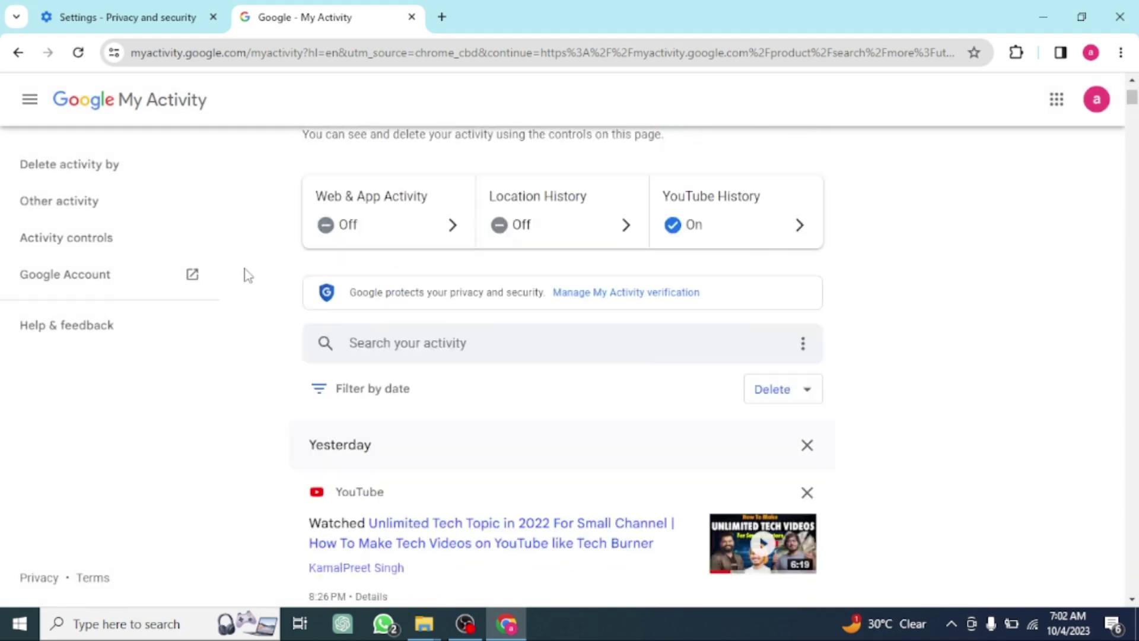
click(63, 283)
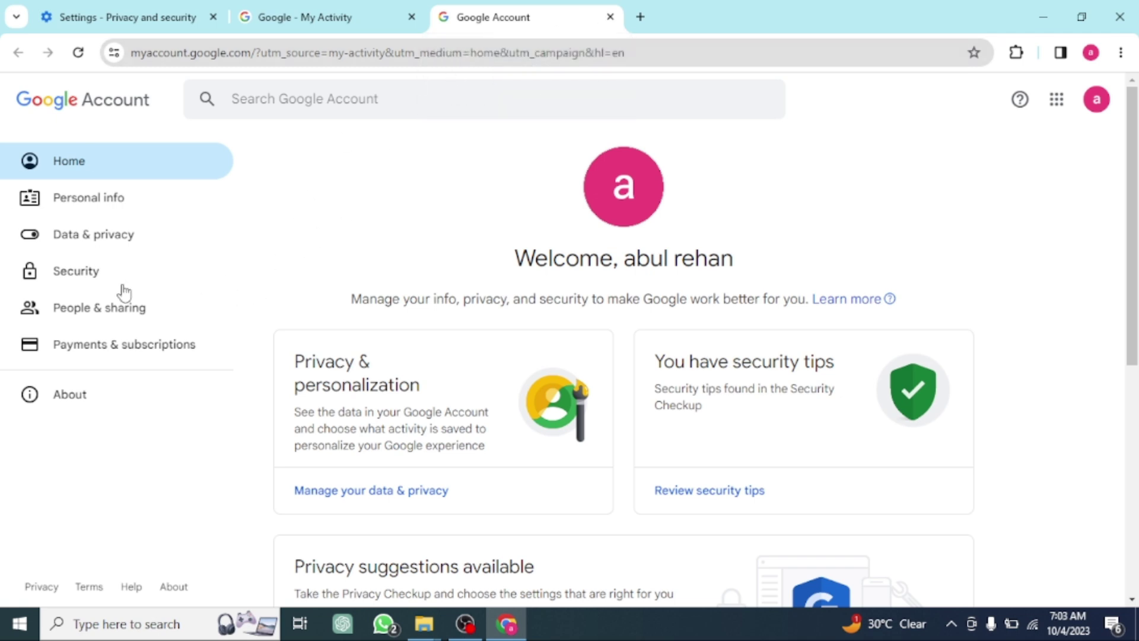
click(610, 17)
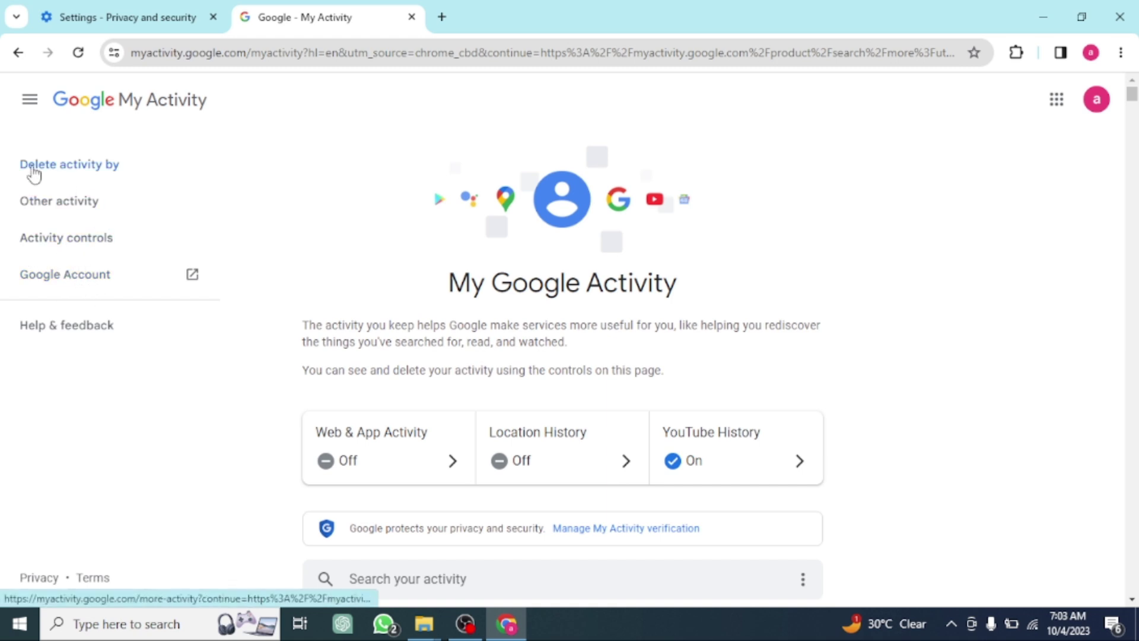
Step: Close the My Activity page and set the time range for clearing browsing data to All time
click(17, 53)
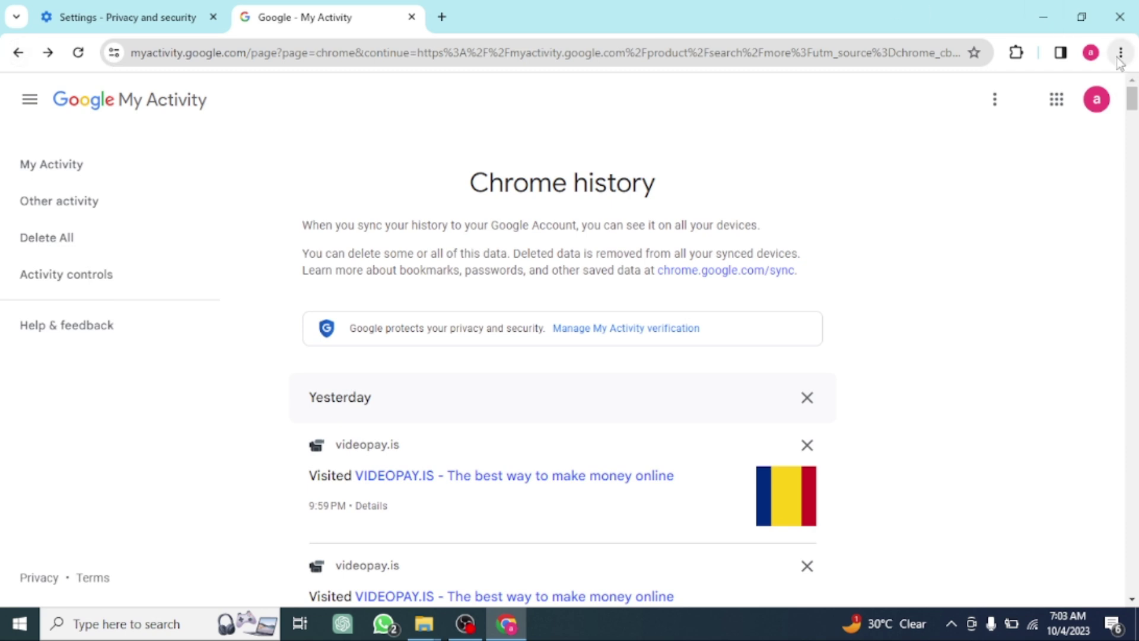
click(14, 52)
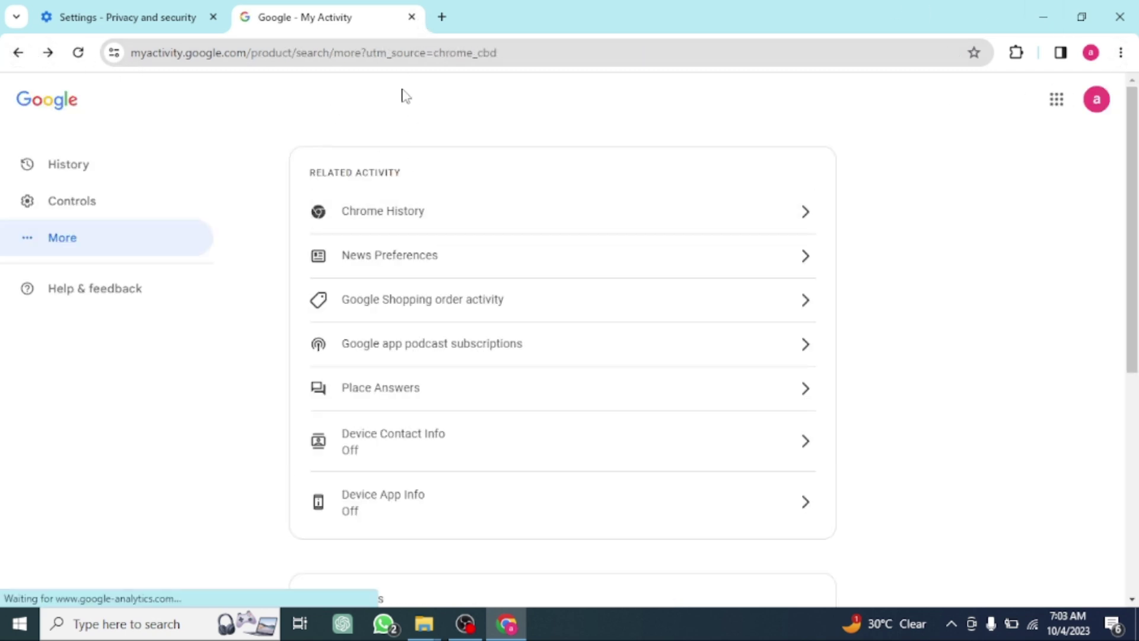
click(412, 18)
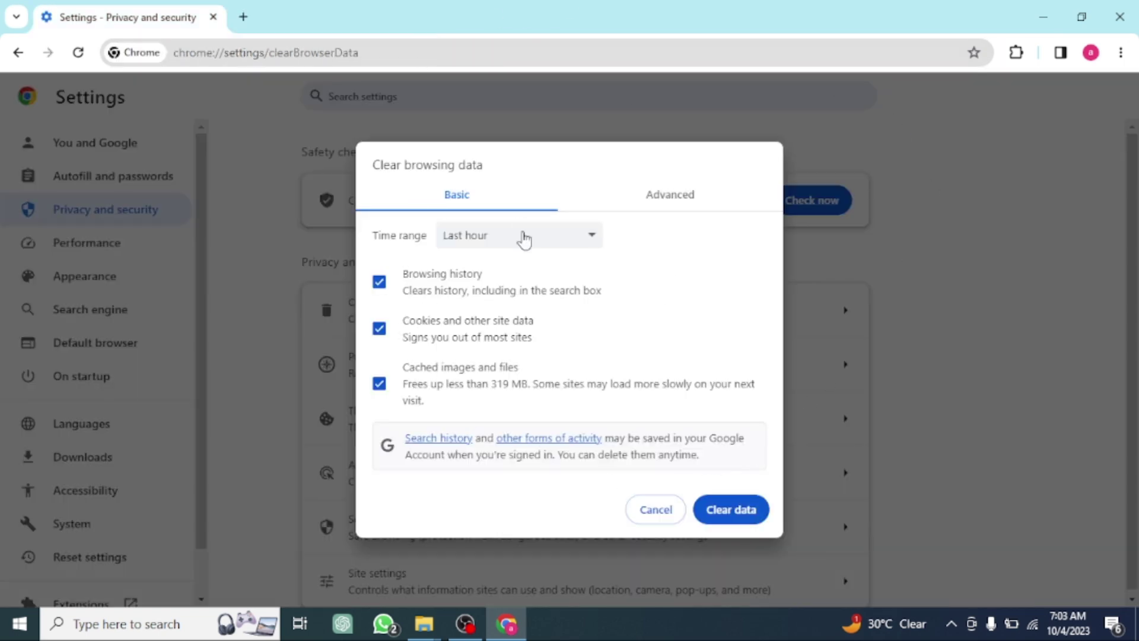
click(590, 241)
click(511, 316)
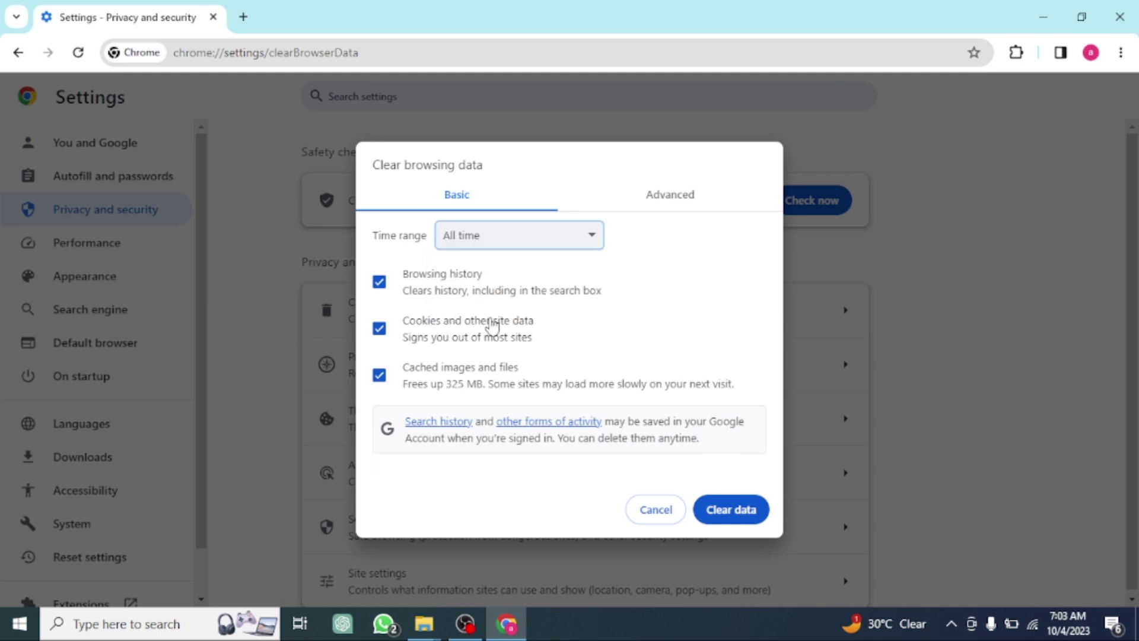
Step: Clear the browsing history, cookies and other site data, and cached images and files for all time
click(722, 525)
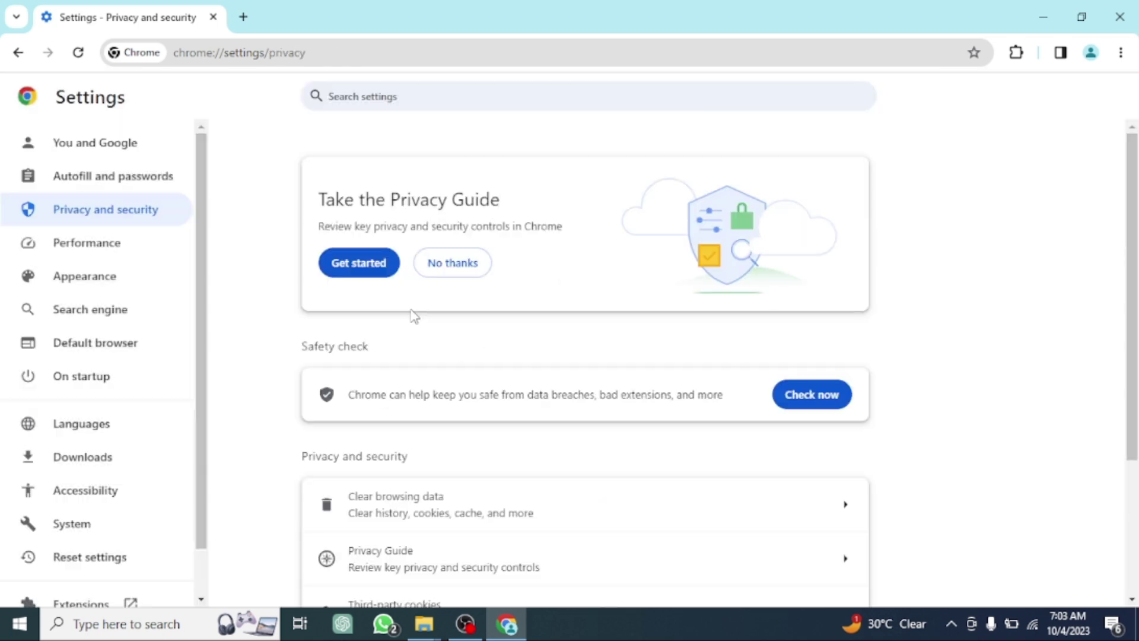
scroll(547, 289, down, 1)
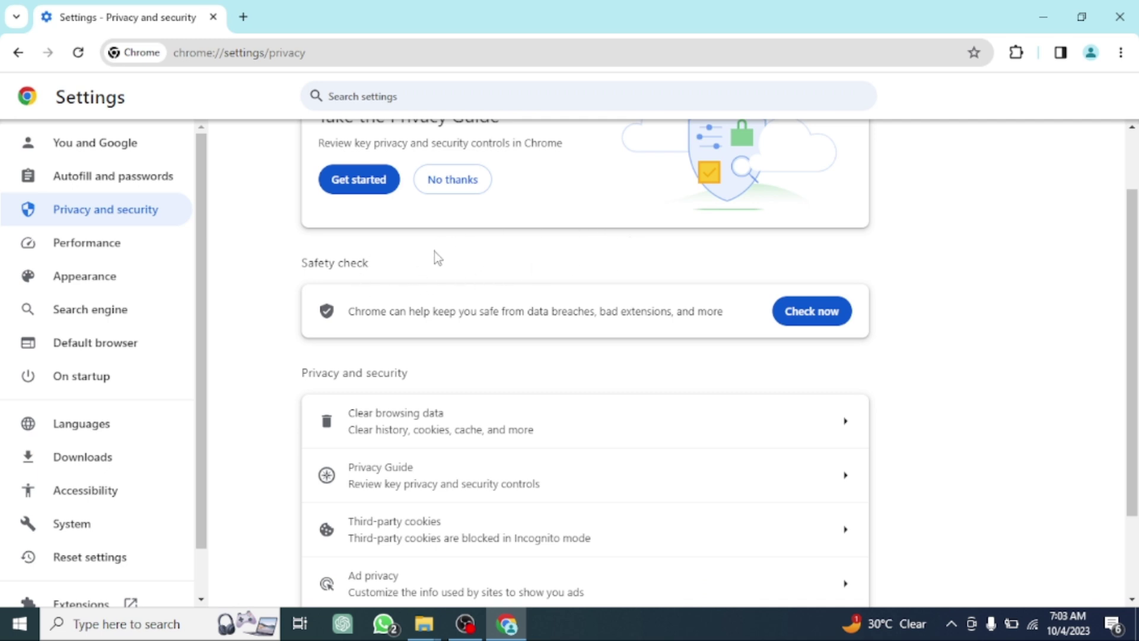
scroll(526, 257, up, 1)
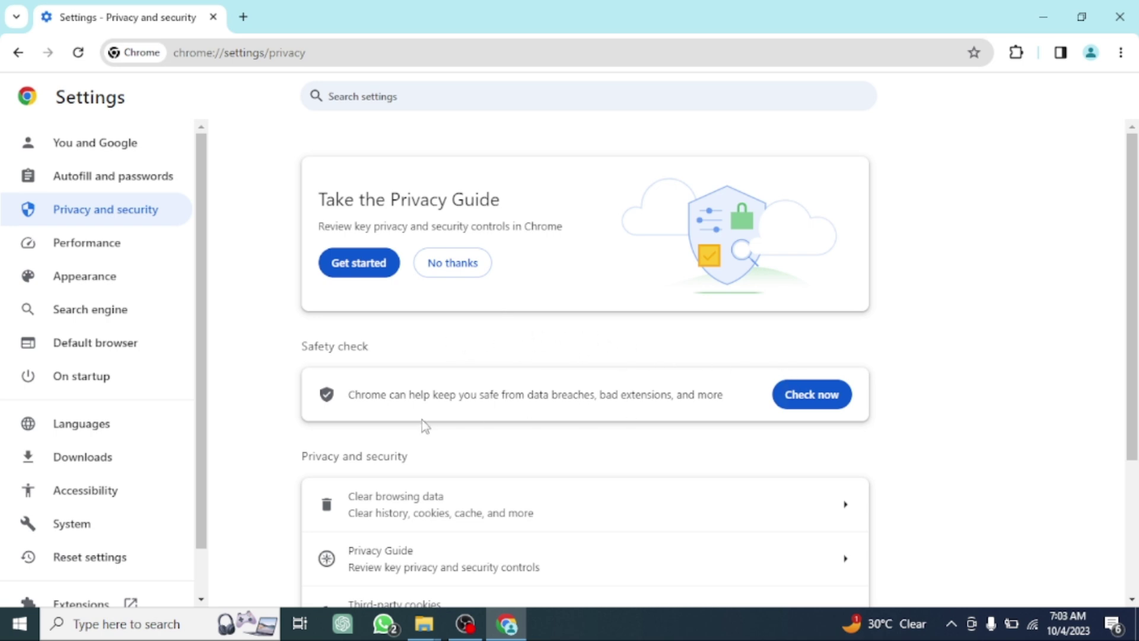
Step: Run Chrome's safety check and review its results for updates, passwords, Safe Browsing and extensions
click(813, 398)
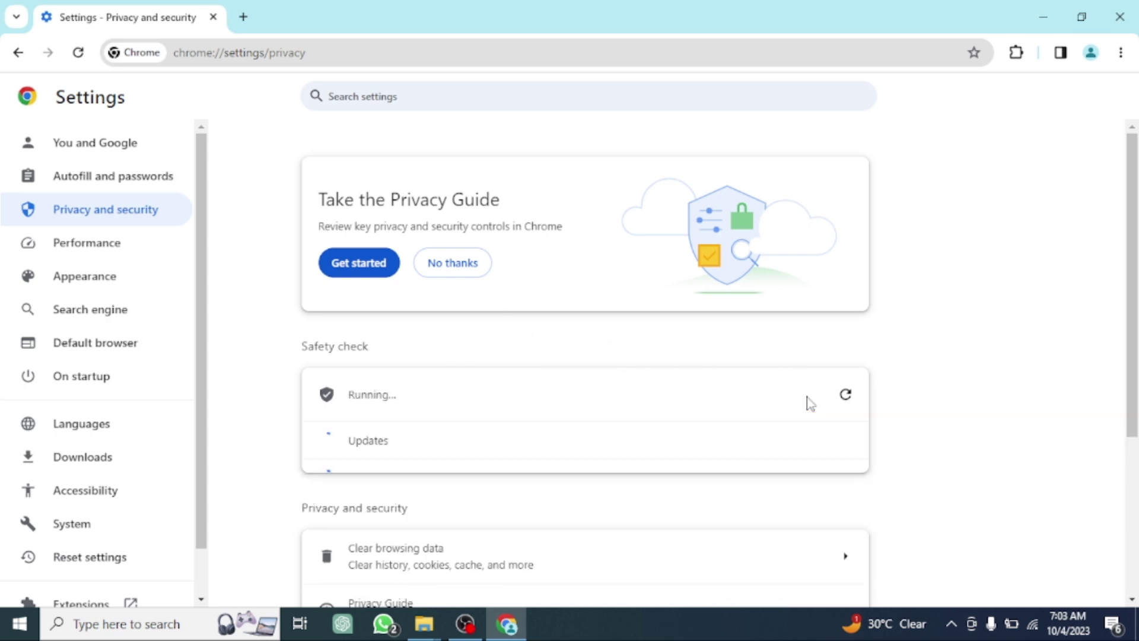
scroll(530, 414, down, 3)
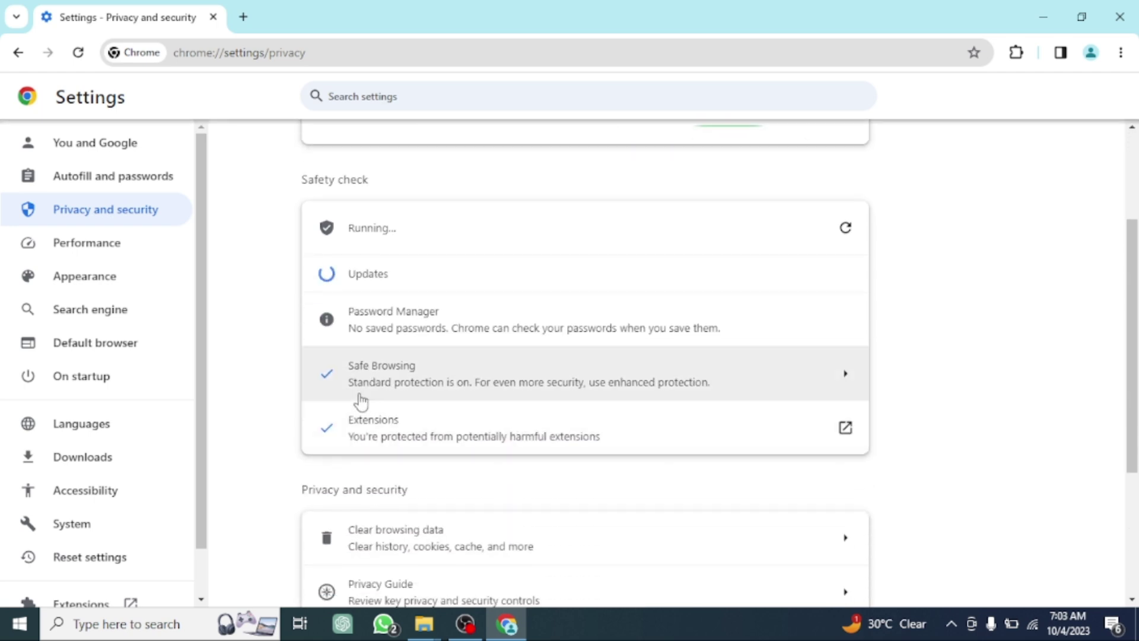
scroll(555, 448, down, 3)
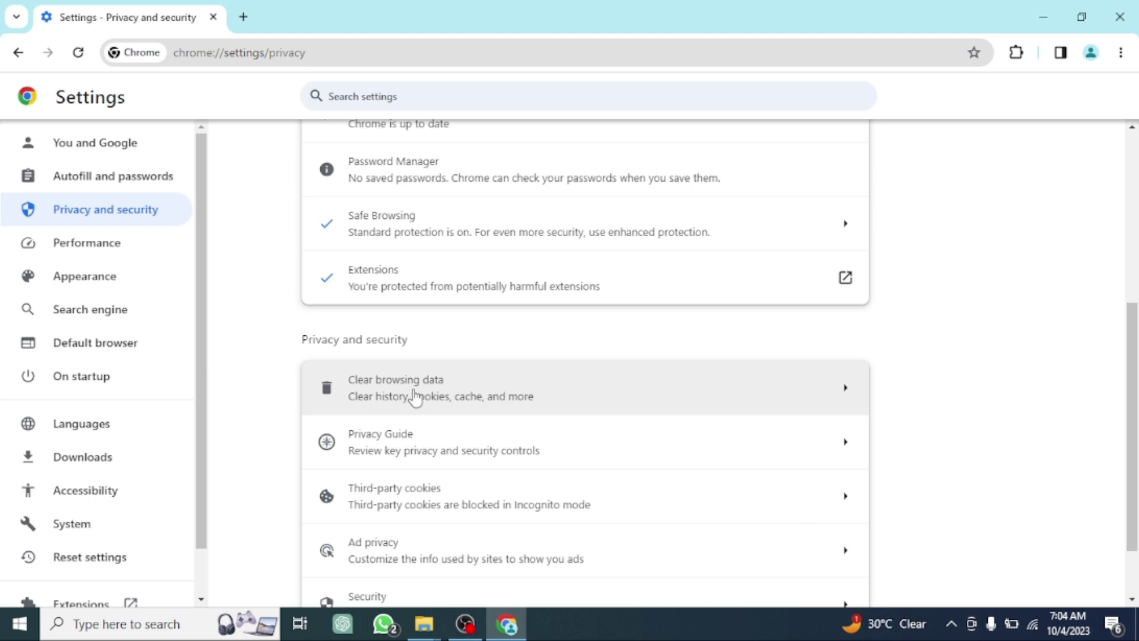
Step: In the advanced Clear browsing data options, also select passwords and other sign-in data, autofill form data, site settings and hosted app data
click(440, 394)
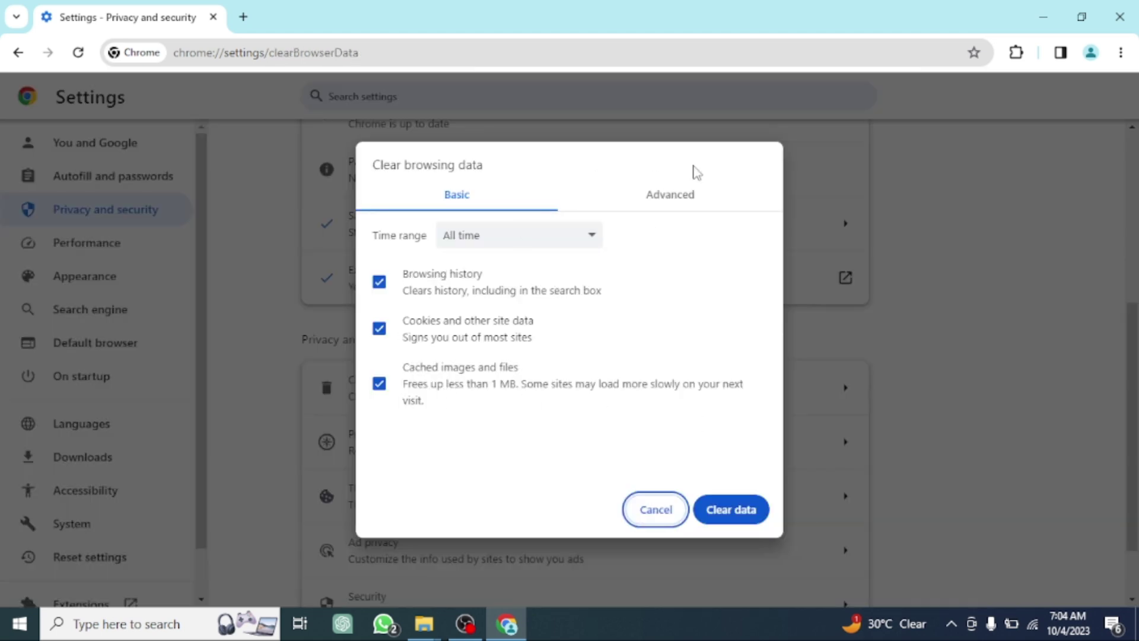
click(683, 199)
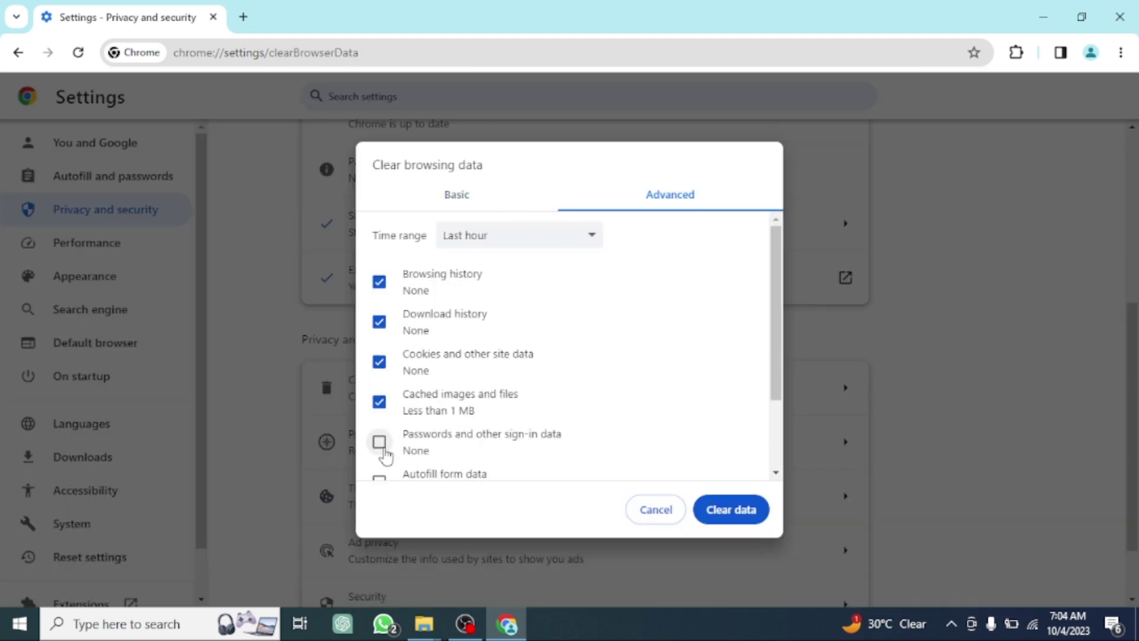
scroll(410, 439, down, 2)
click(380, 387)
click(382, 423)
click(380, 461)
click(380, 340)
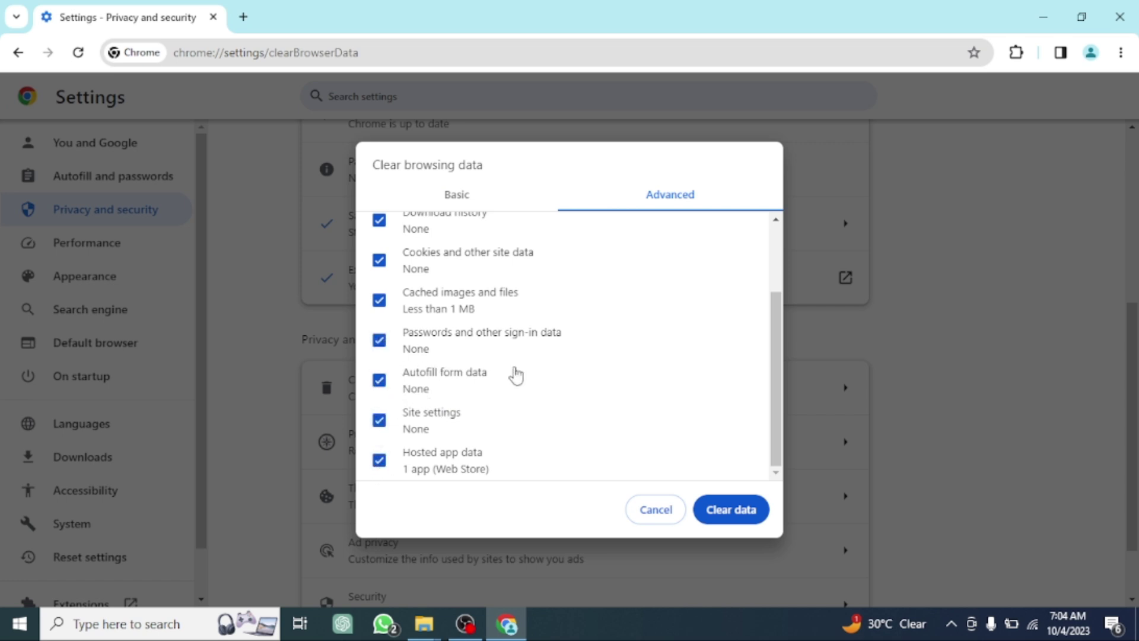
Step: Set the advanced time range to All time and clear all selected data types
scroll(580, 287, up, 2)
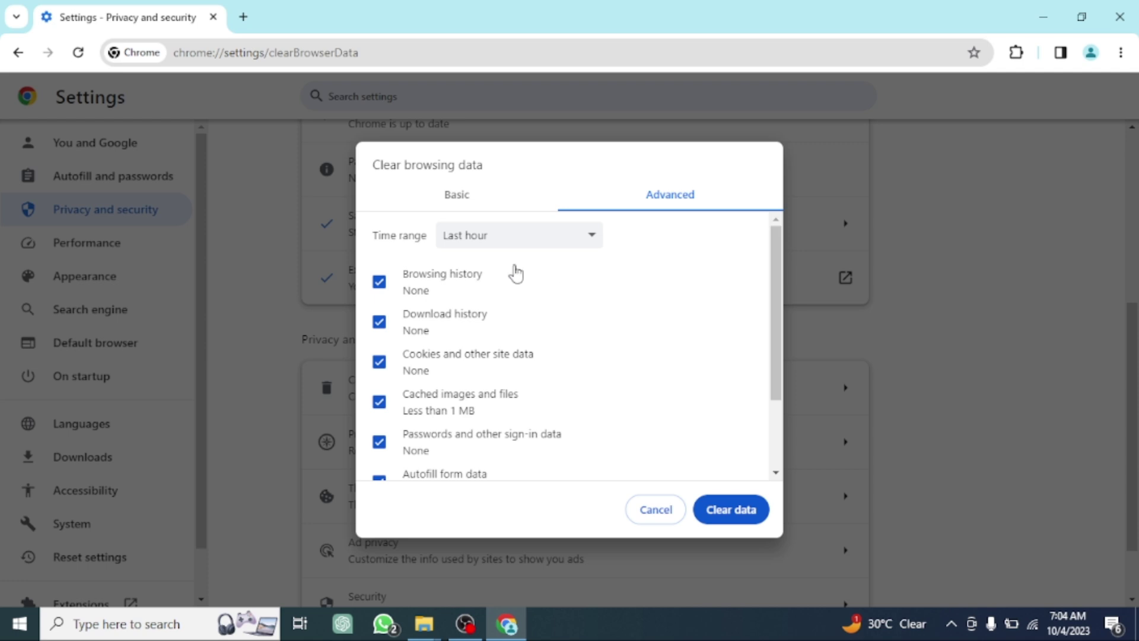
click(591, 235)
click(522, 317)
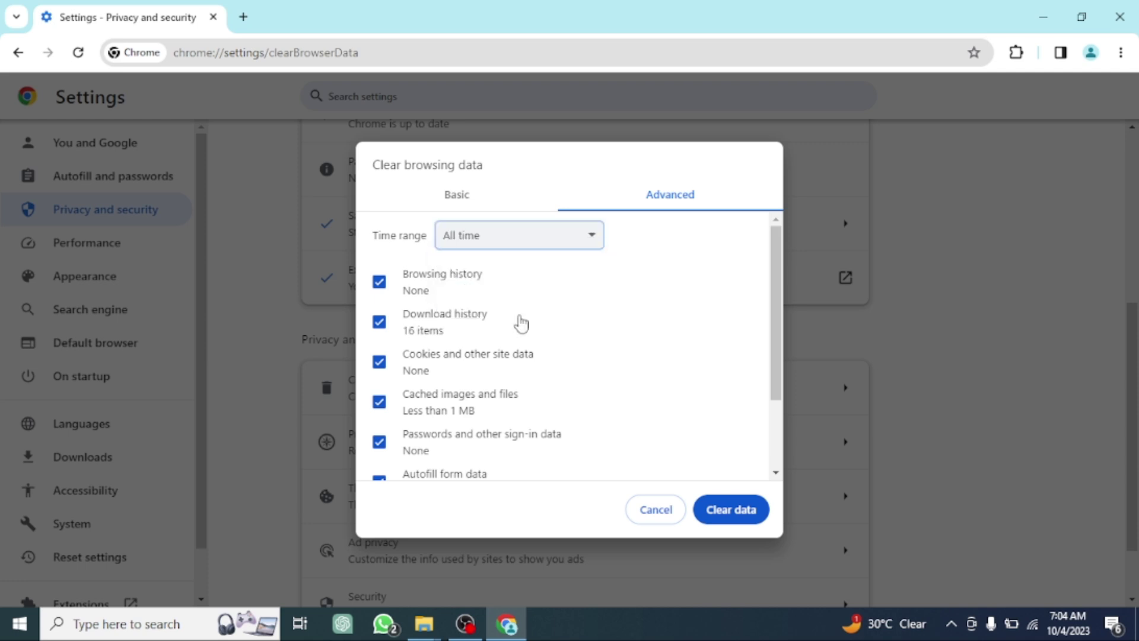
click(730, 522)
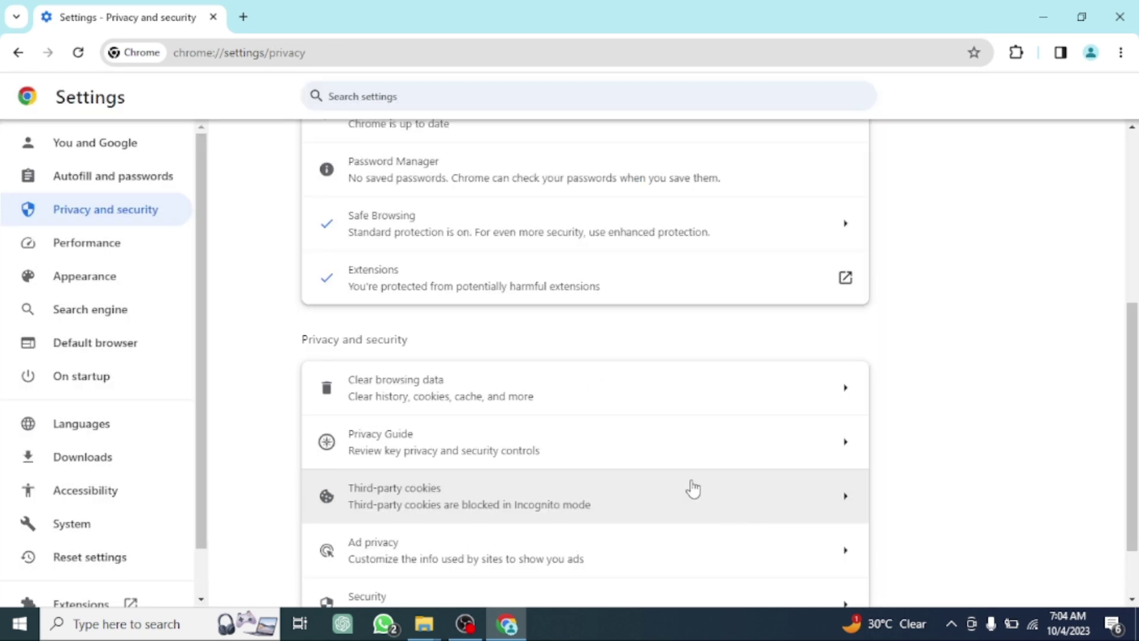
Step: Check Chrome's history and recent tabs options, and reopen the Clear browsing data dialog
scroll(933, 286, up, 4)
scroll(933, 285, up, 2)
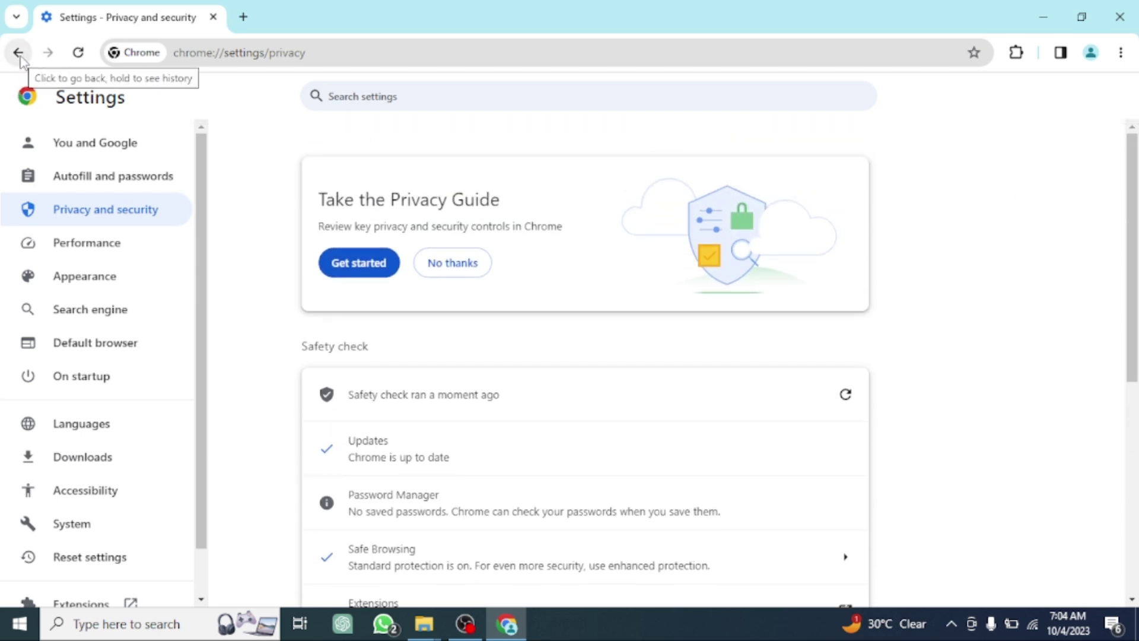
click(1120, 52)
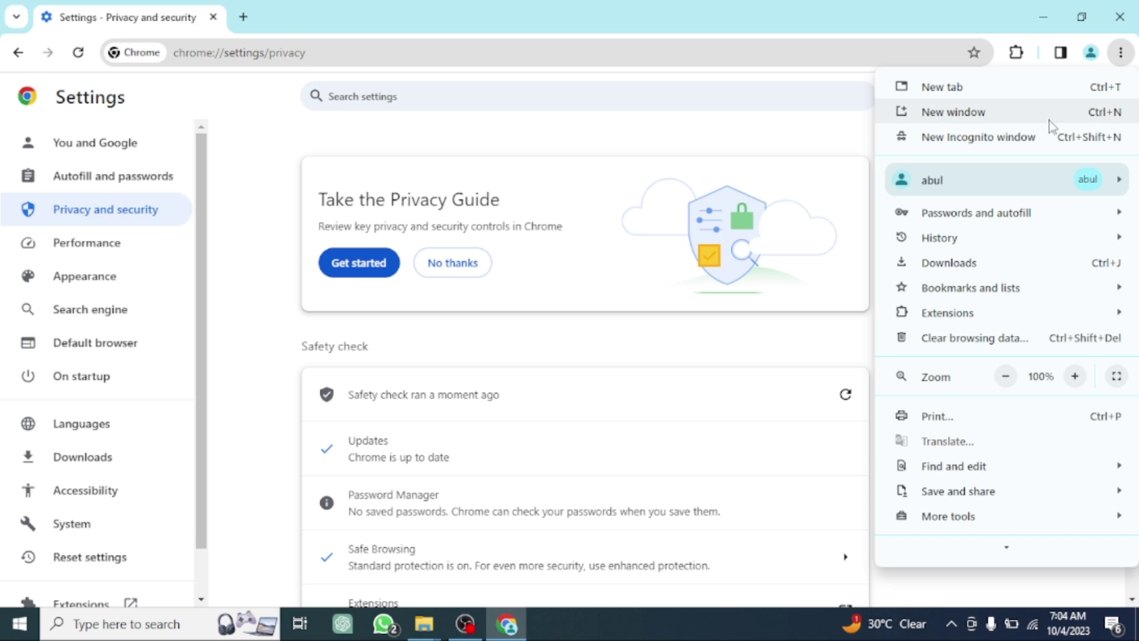
mouse_move(946, 240)
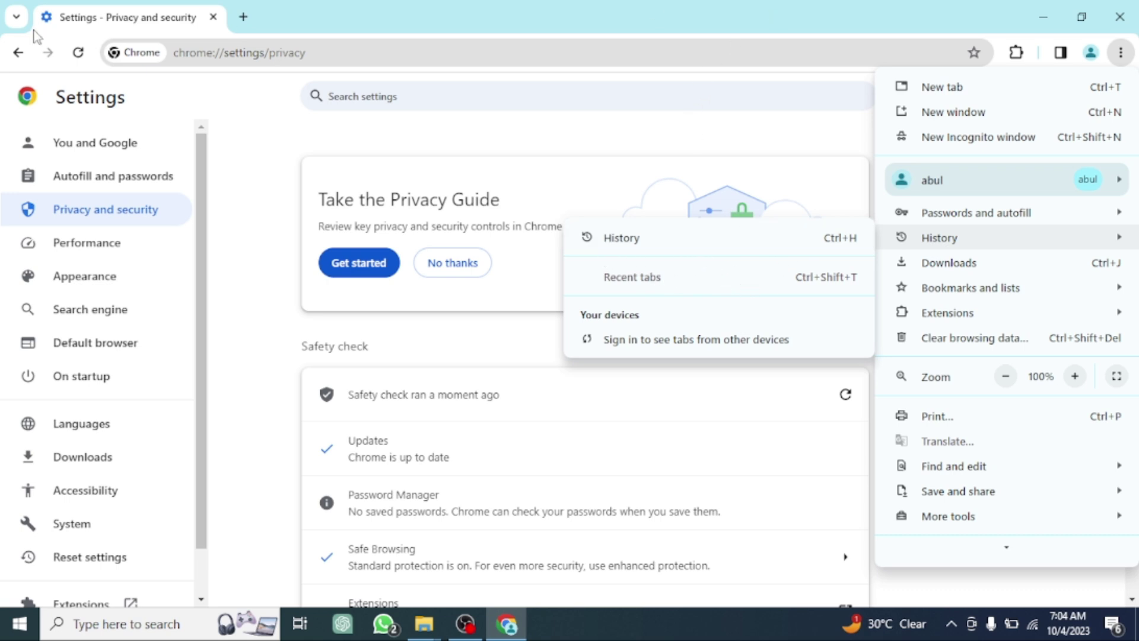
key(ctrl+shift+Delete)
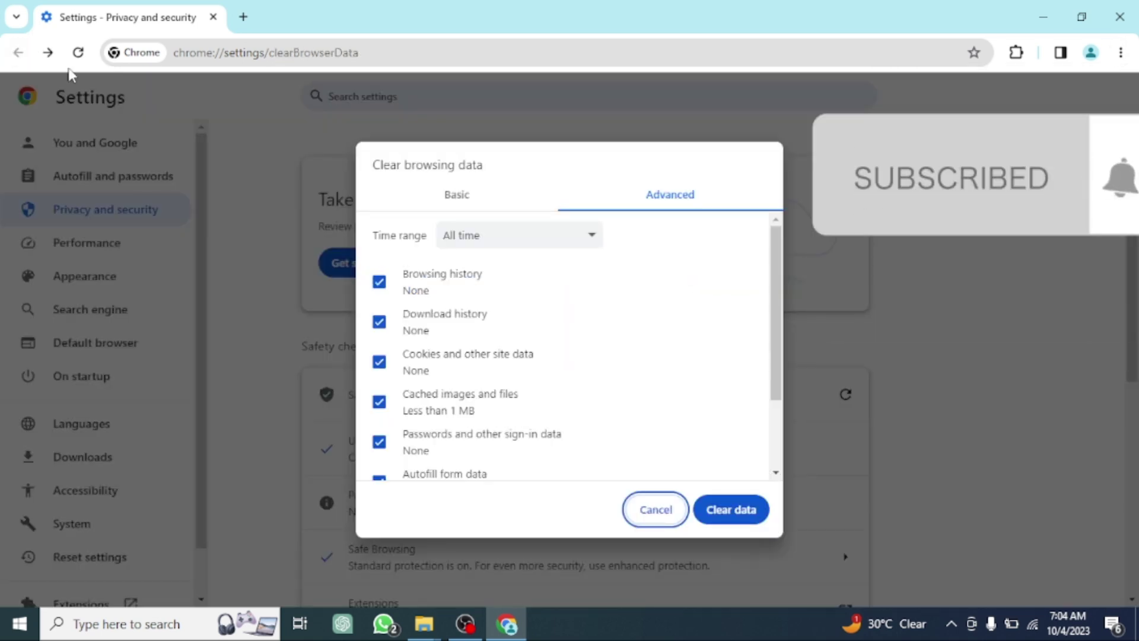